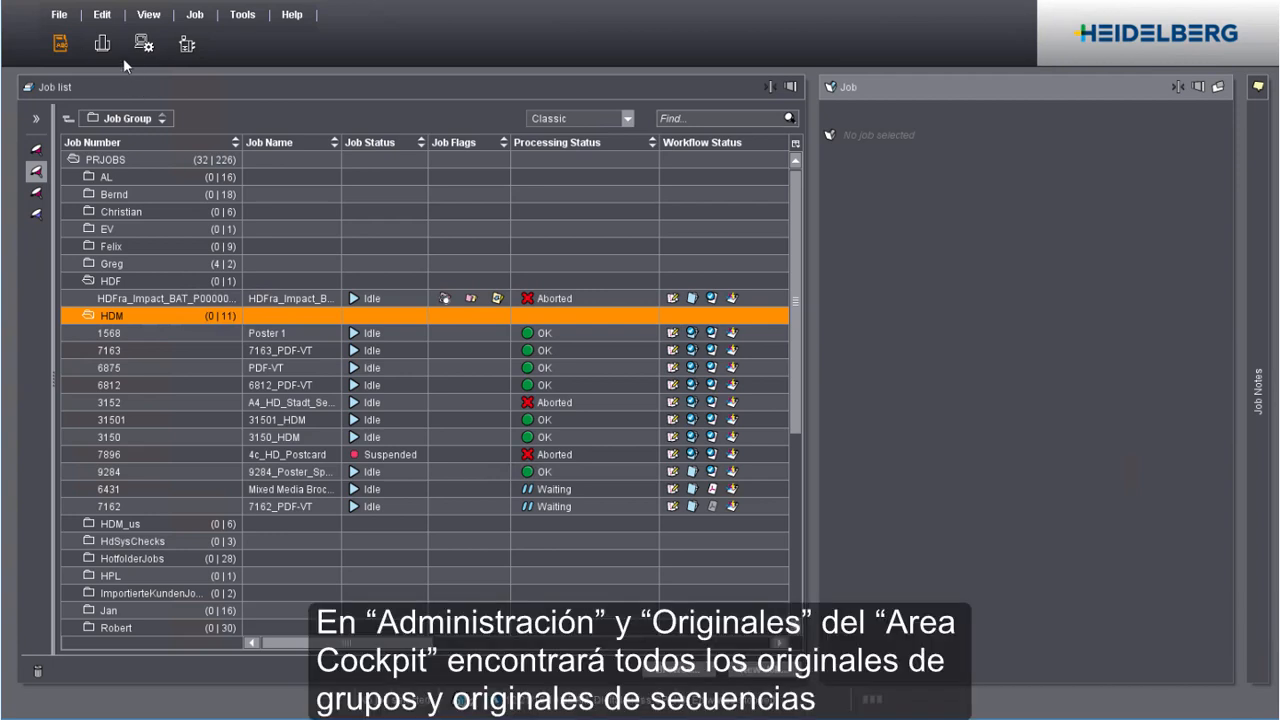
# Start a new Qualify sequence template in the Templates area of Administration.
pyautogui.click(144, 44)
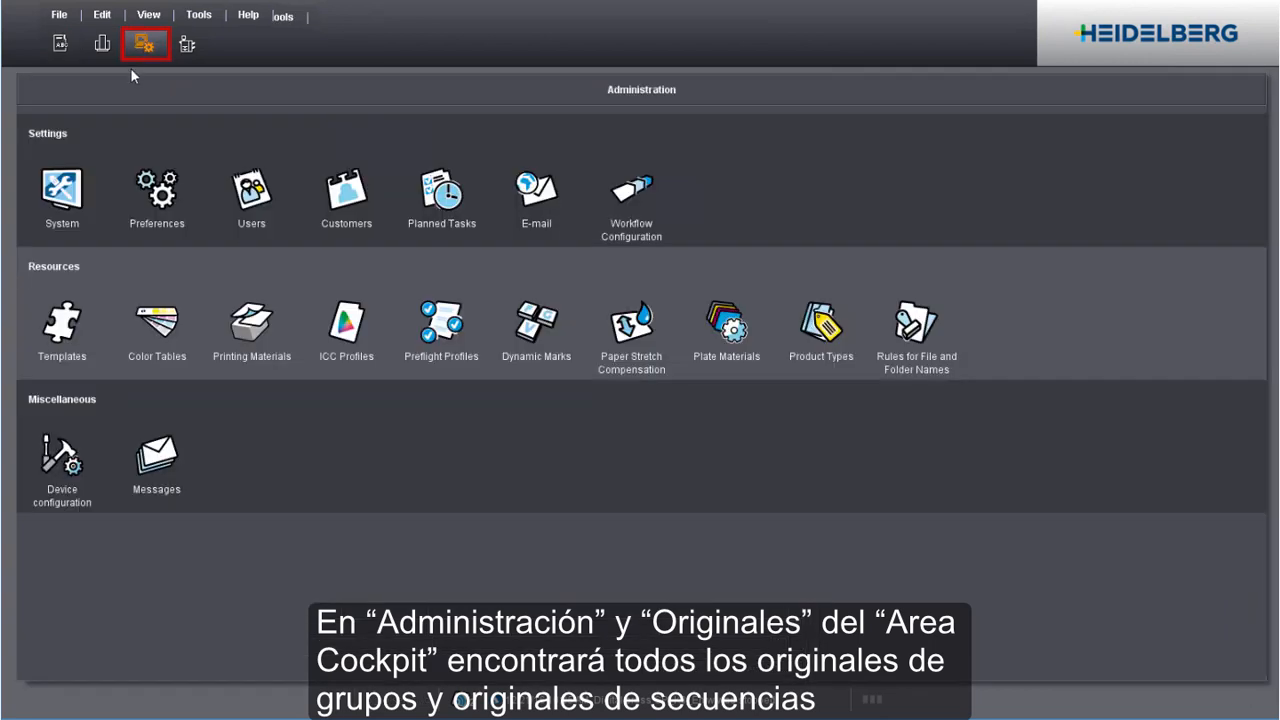
pyautogui.click(62, 326)
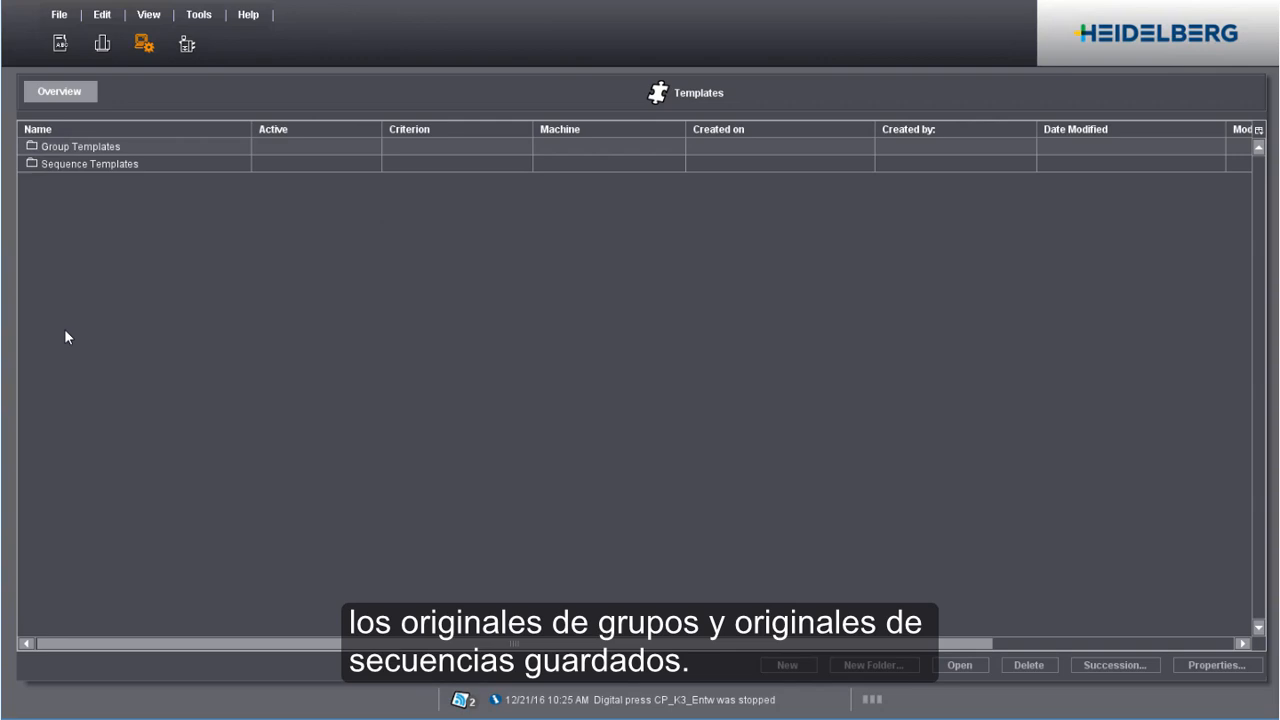
pyautogui.doubleClick(31, 166)
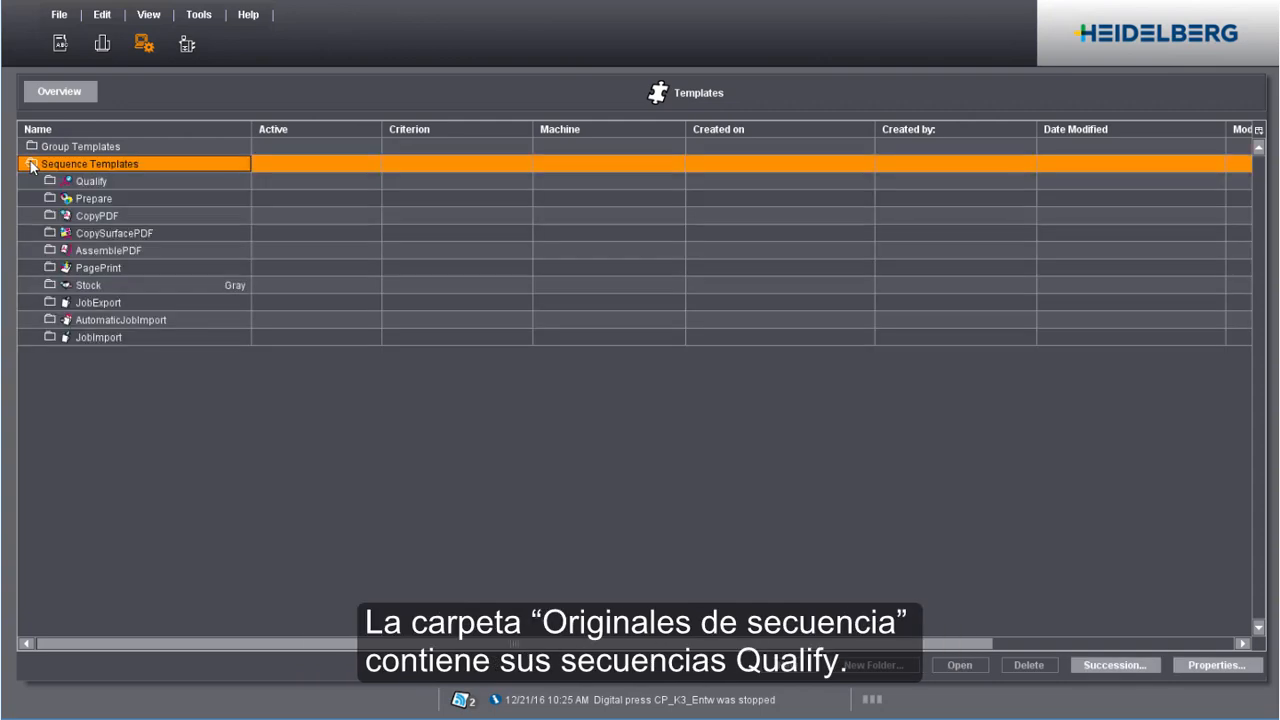
pyautogui.doubleClick(48, 185)
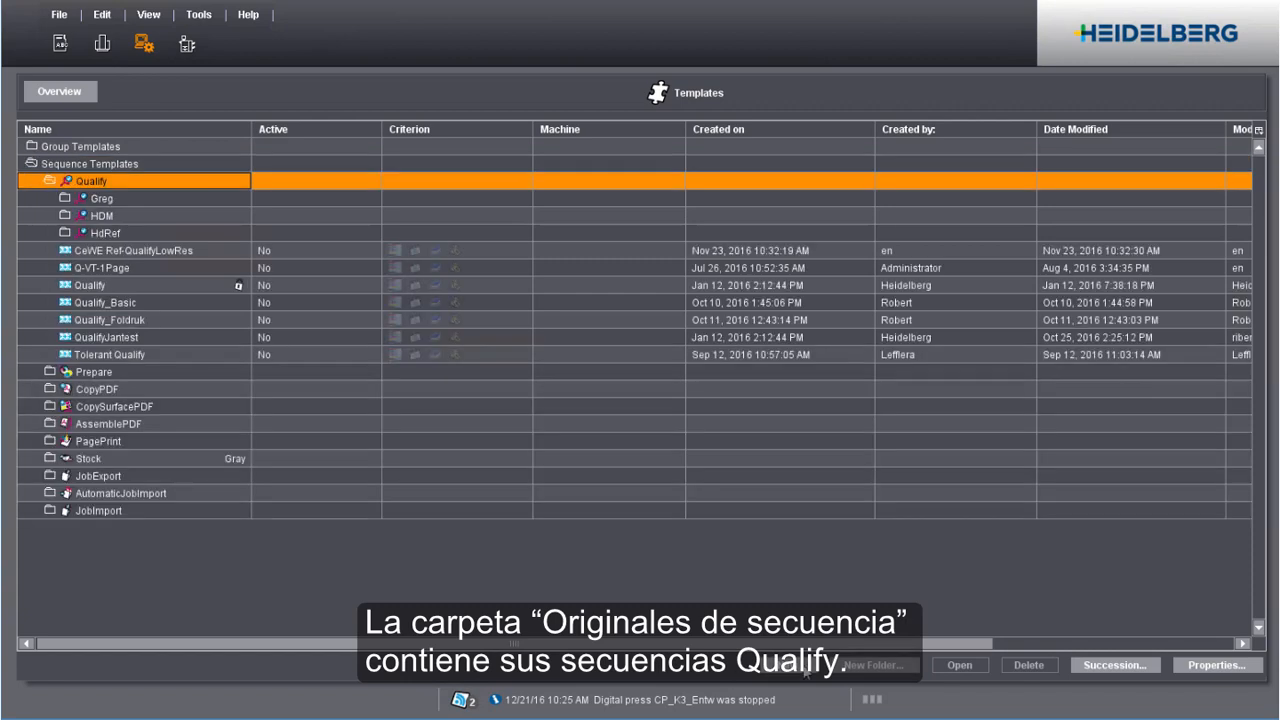
pyautogui.click(804, 667)
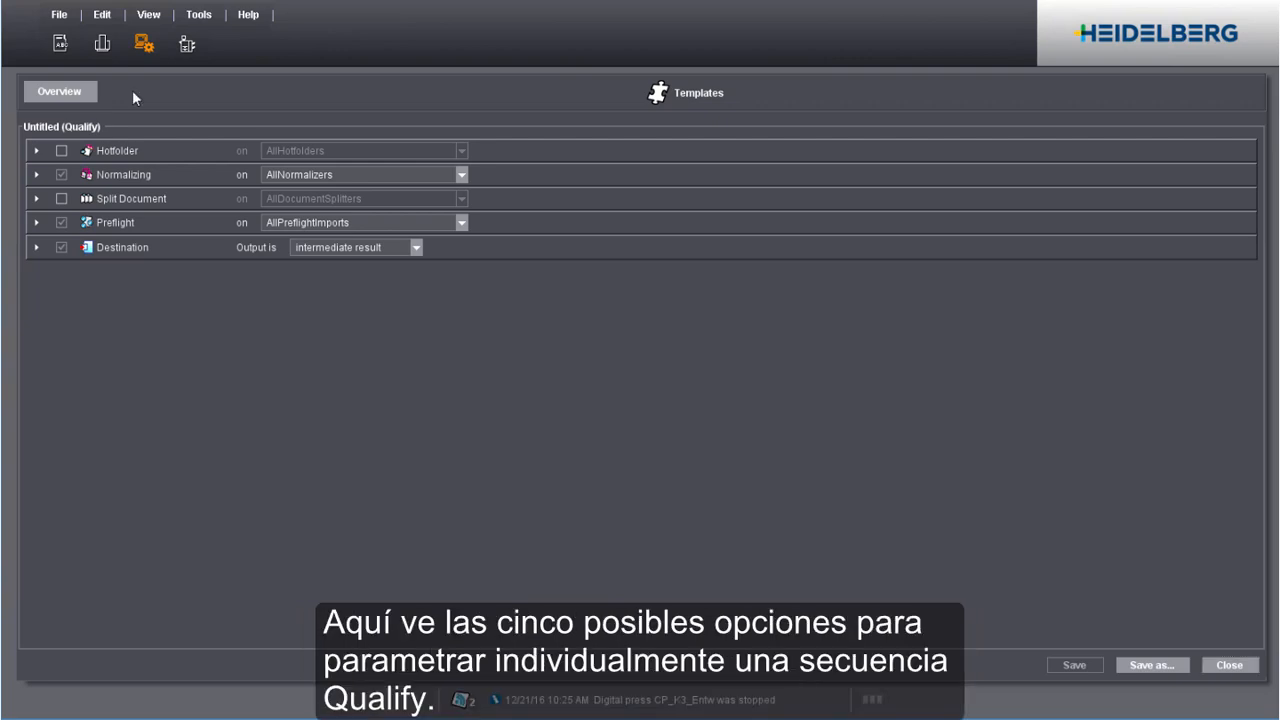
# Examine the Hotfolder and Normalizing settings of the new Qualify template.
pyautogui.click(37, 151)
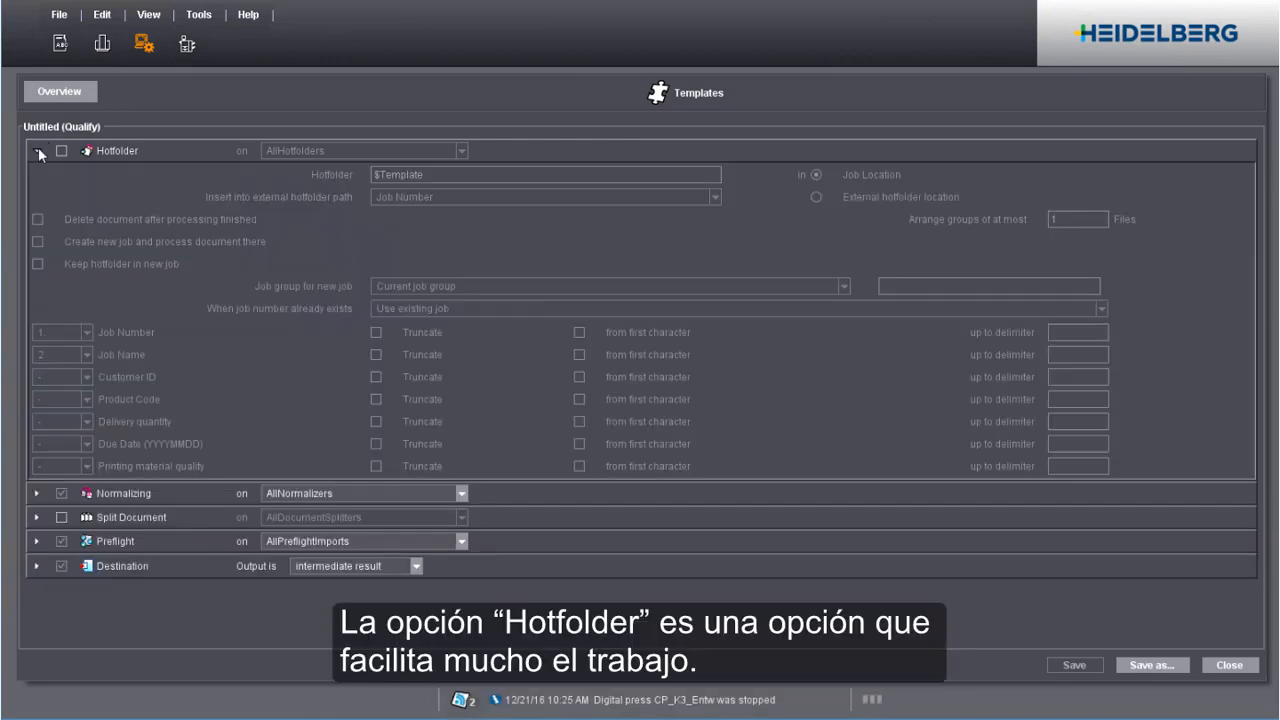
pyautogui.click(61, 151)
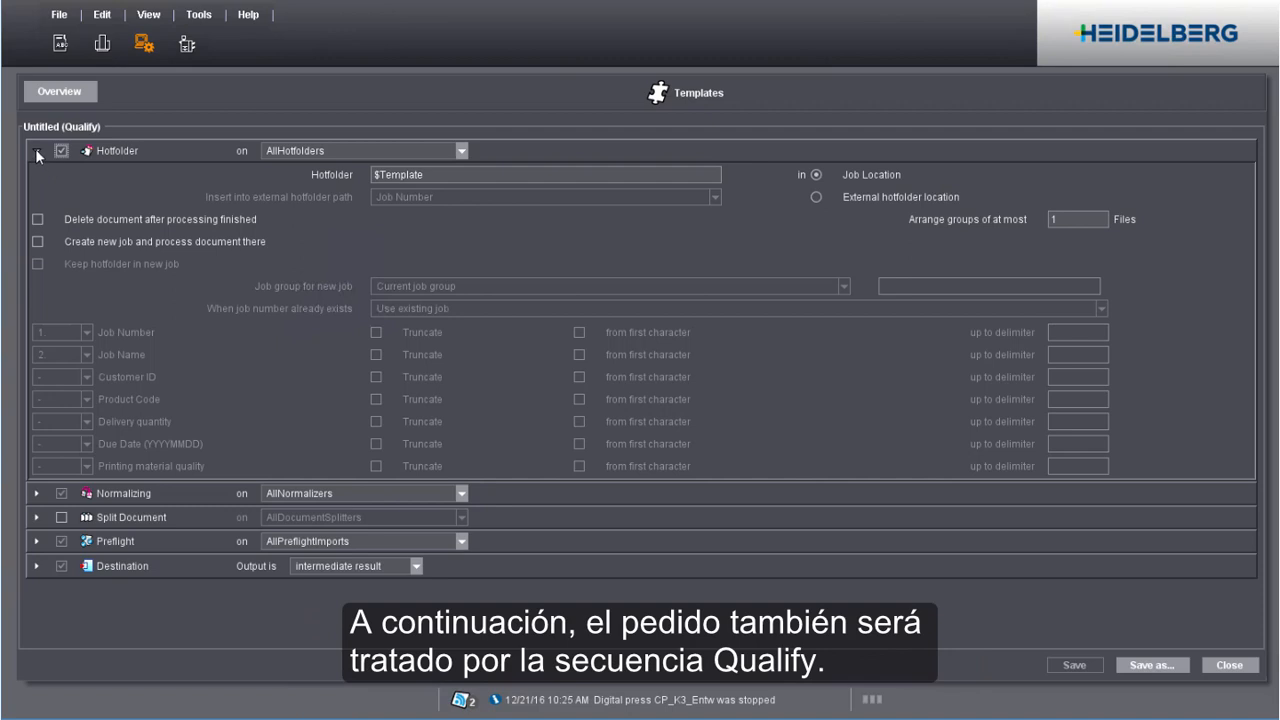
pyautogui.click(36, 151)
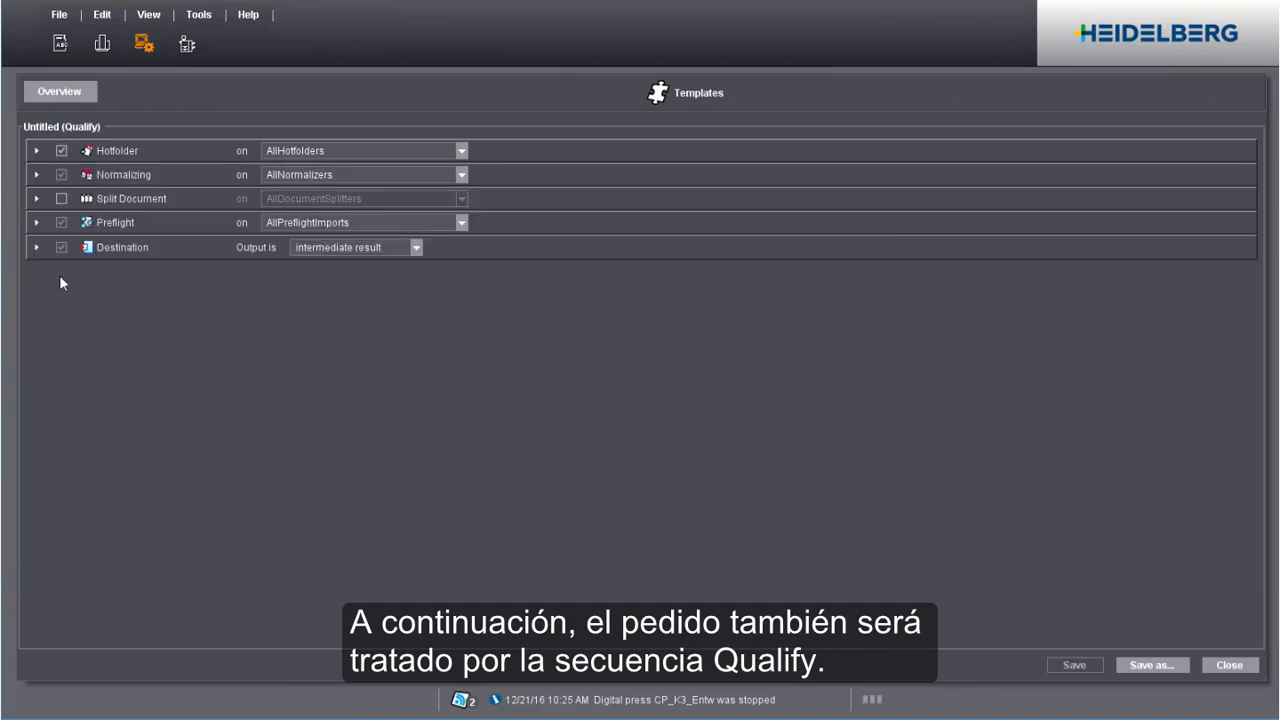
pyautogui.click(36, 174)
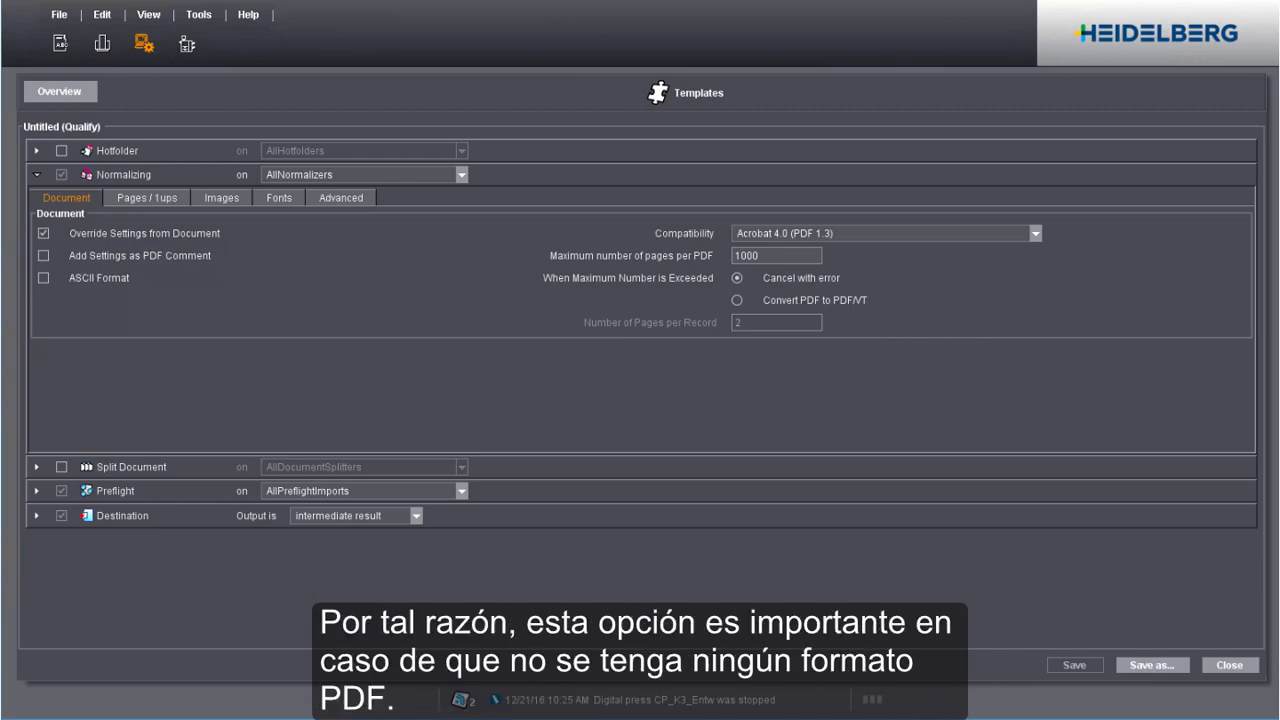
pyautogui.click(37, 175)
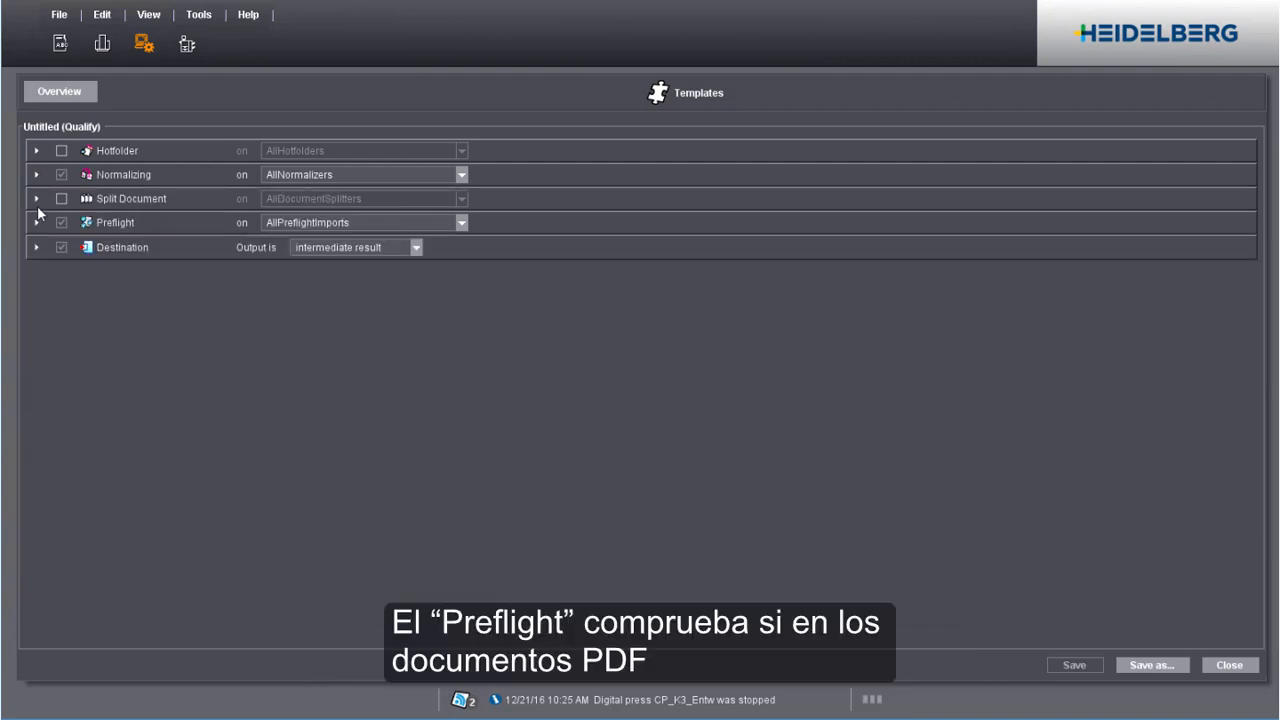
# Set the Preflight document check "Modification of document is not allowed" to Warning.
pyautogui.click(36, 222)
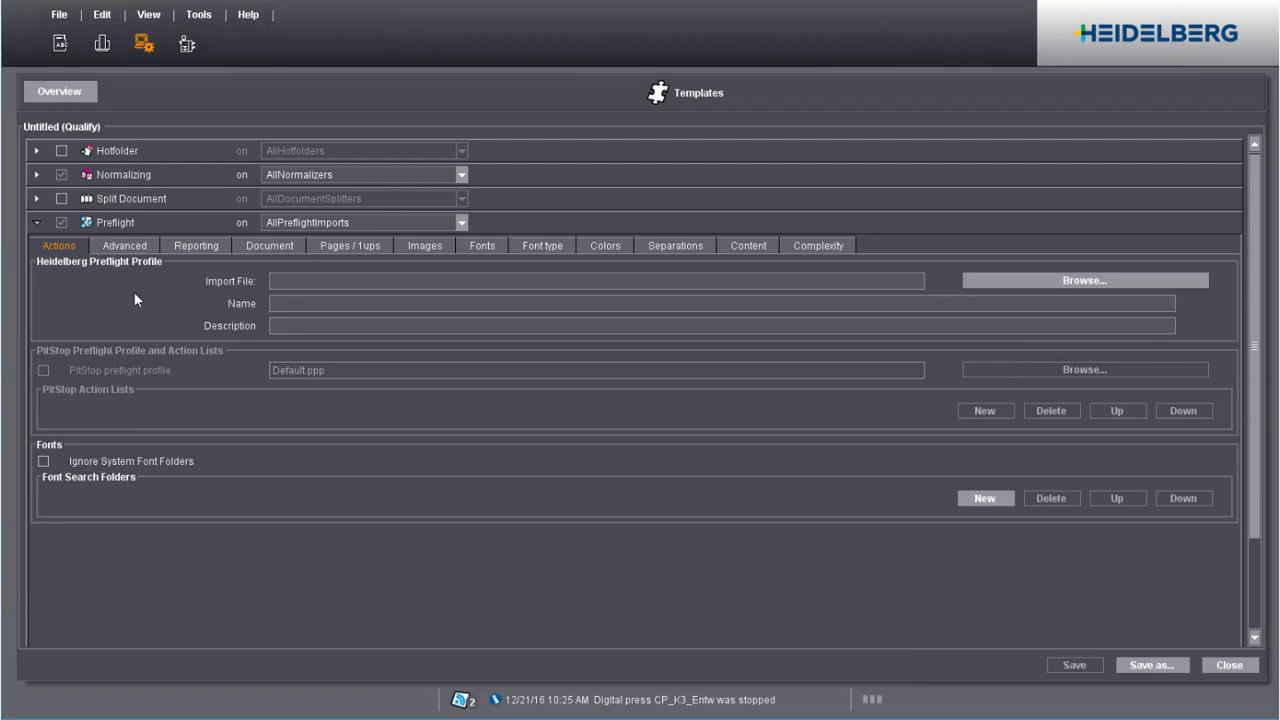
pyautogui.click(266, 247)
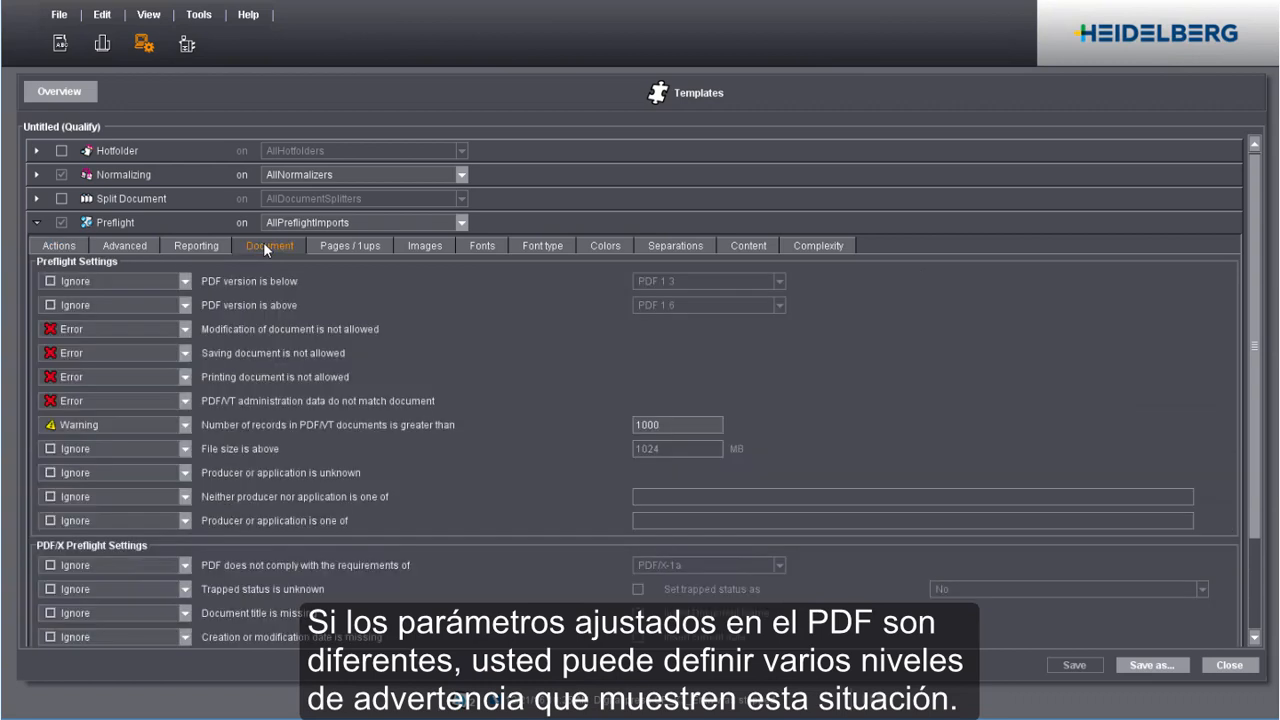
pyautogui.click(184, 328)
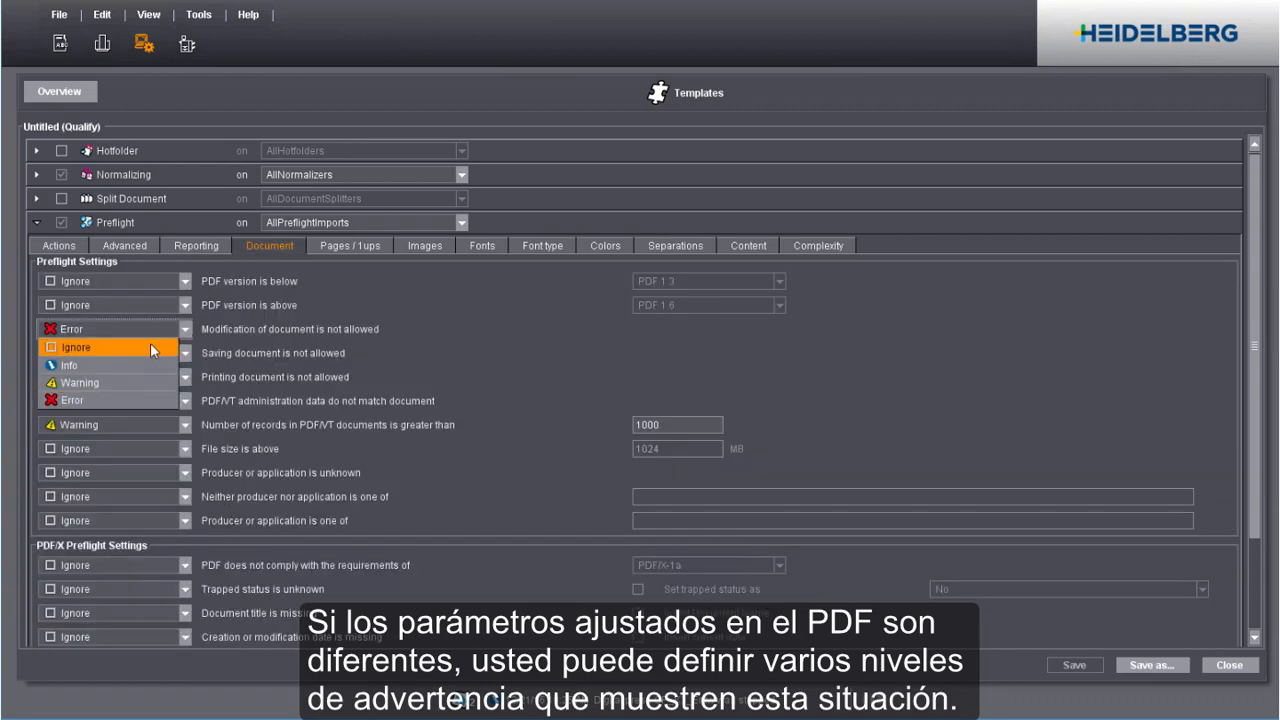
pyautogui.click(130, 379)
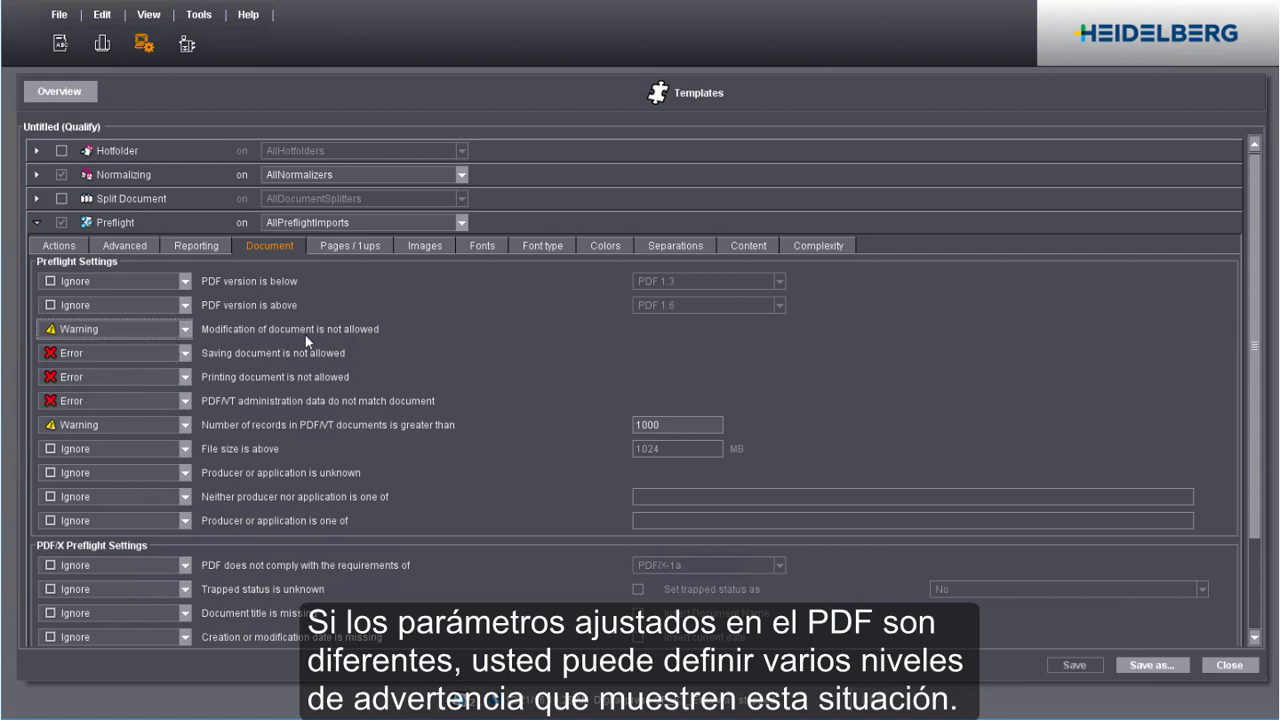
# Set the Preflight images check "Resolution of color images is above" to Info.
pyautogui.click(425, 246)
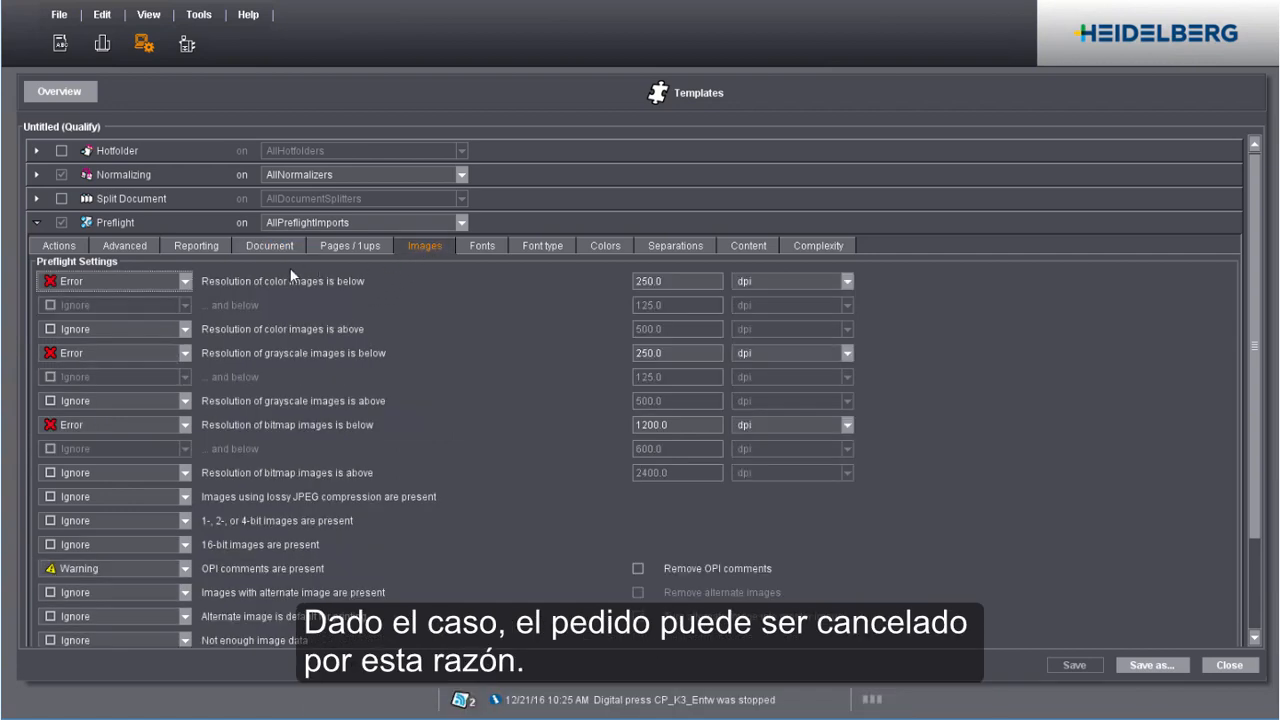
pyautogui.click(184, 328)
pyautogui.click(112, 367)
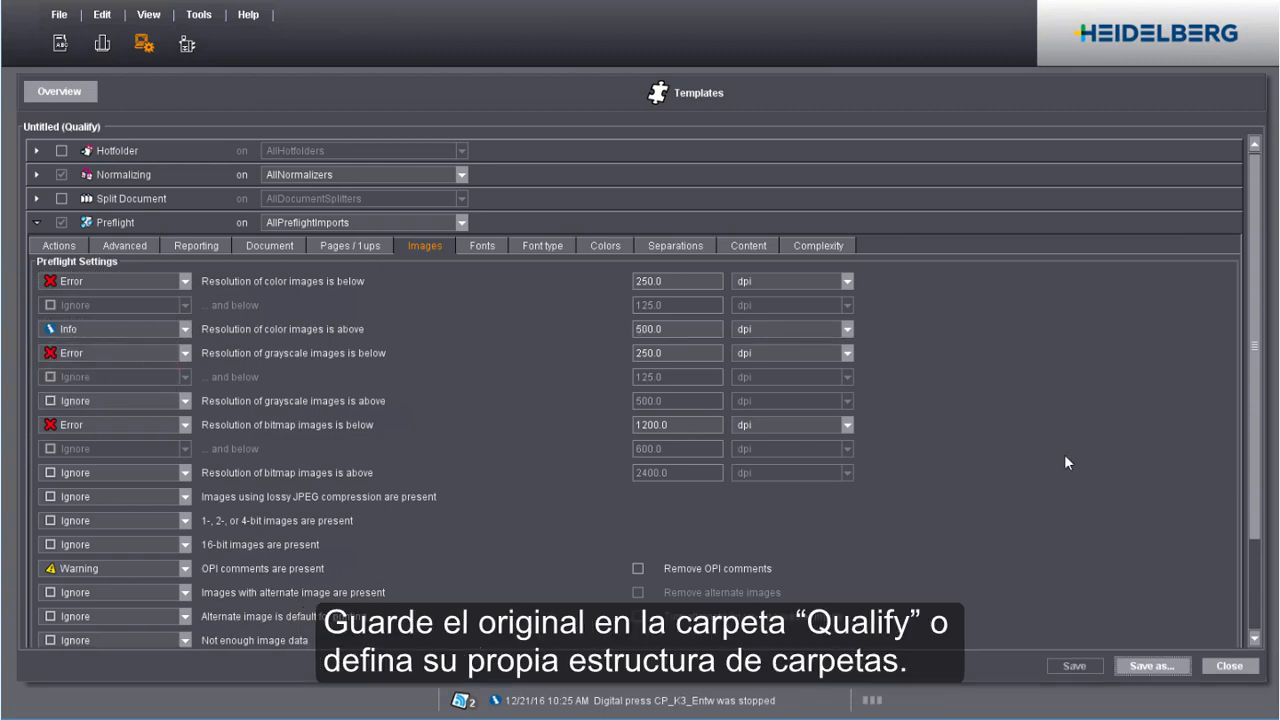
# Start saving the template under a new name and add a folder named DEMO inside Qualify.
pyautogui.click(1165, 665)
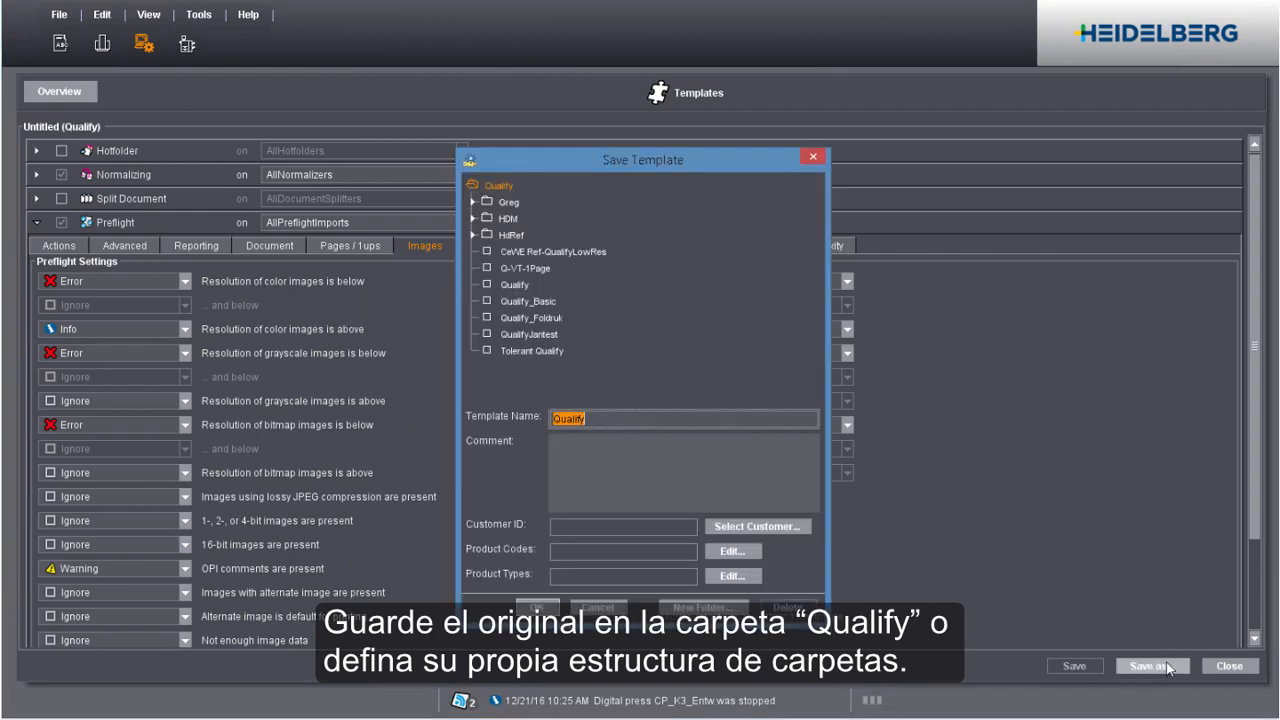
pyautogui.click(710, 607)
pyautogui.write('DEMO')
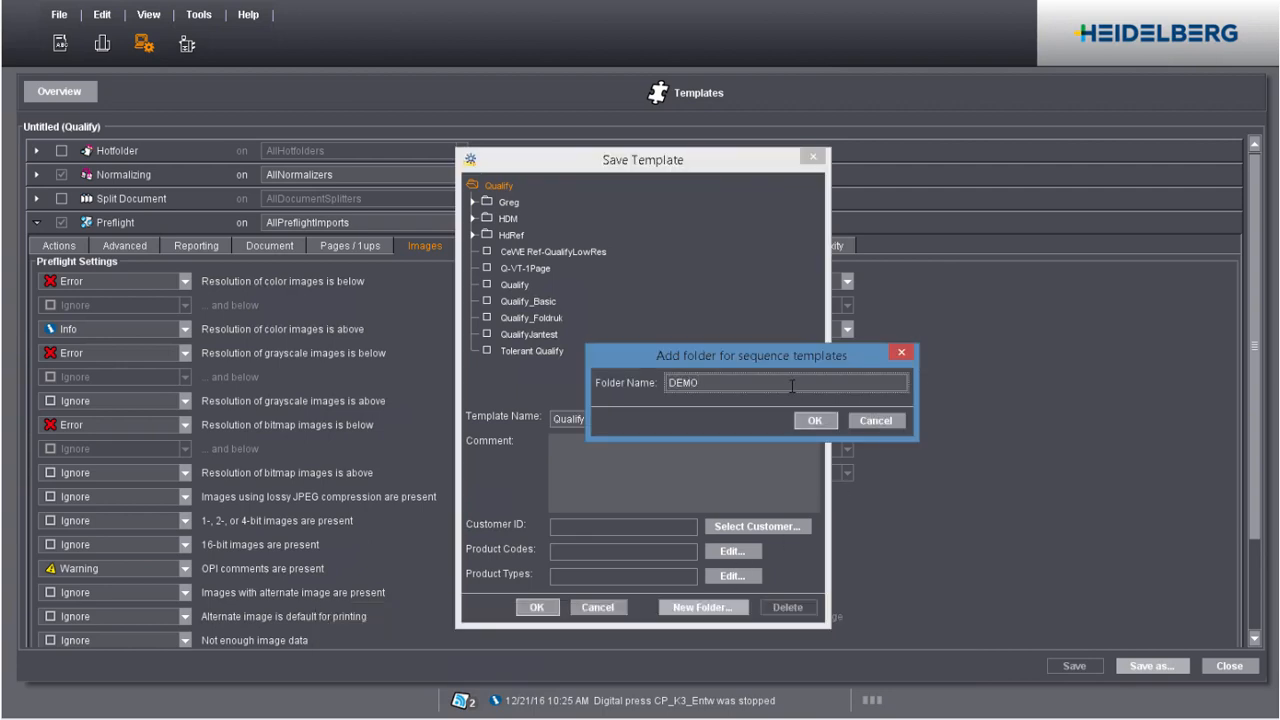
pyautogui.click(805, 420)
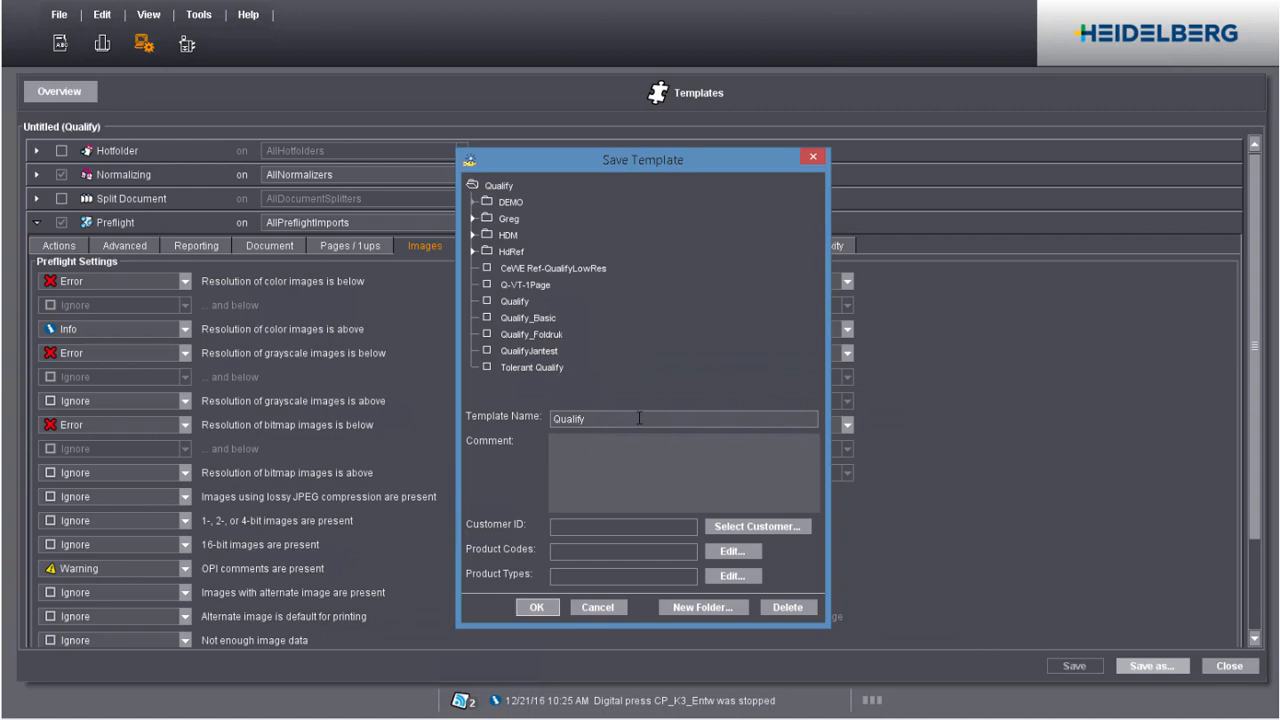
# Save the template as DEMO_Qualify and close it.
pyautogui.doubleClick(555, 418)
pyautogui.click(554, 418)
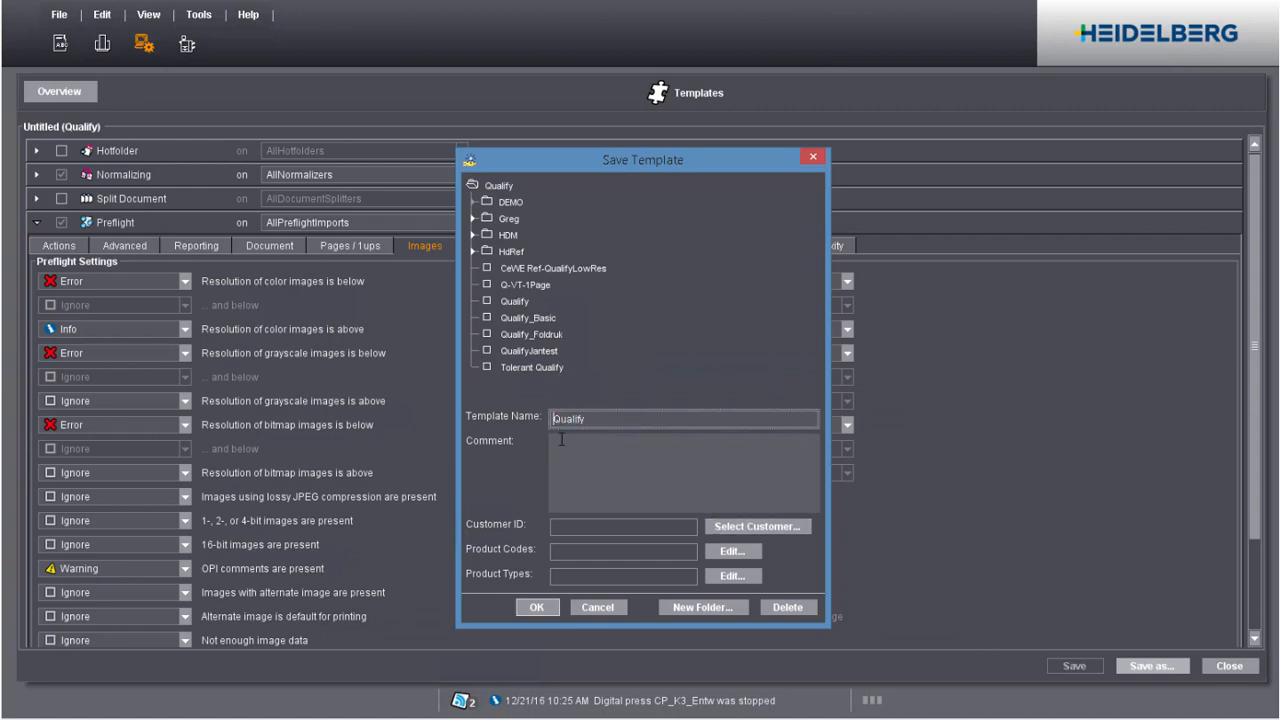
pyautogui.write('DEMO_')
pyautogui.click(537, 607)
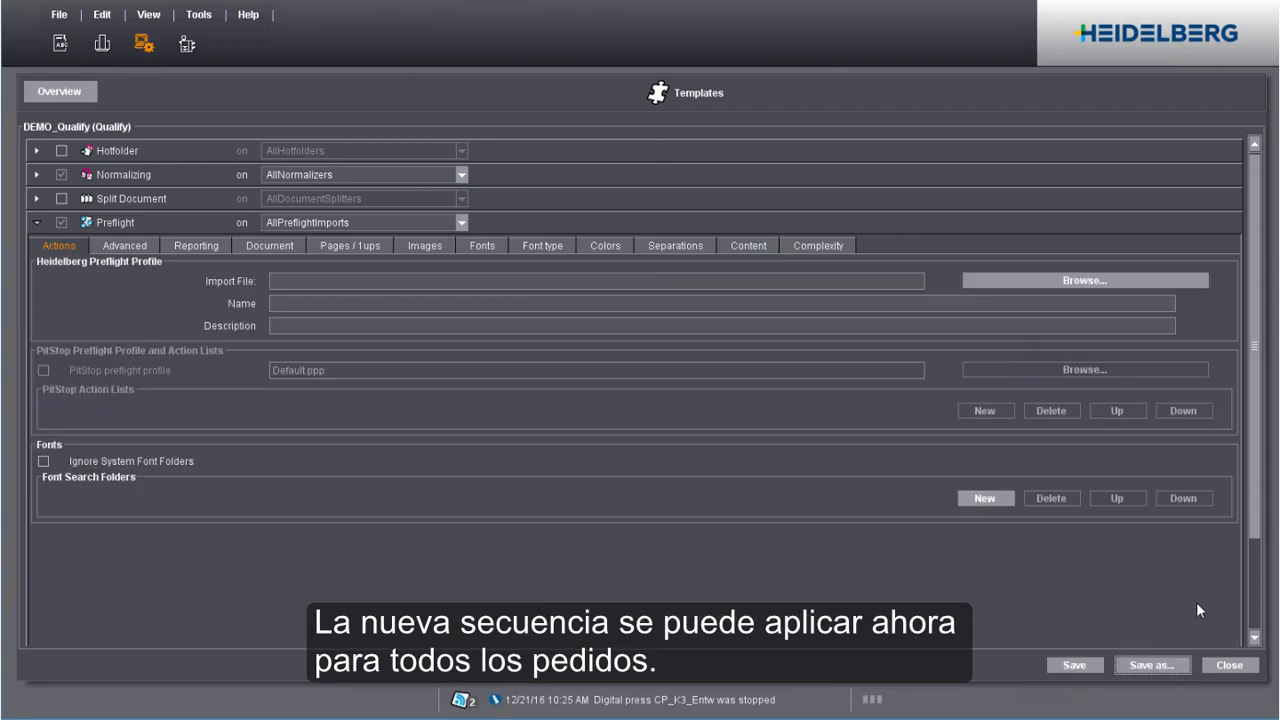
pyautogui.click(1232, 667)
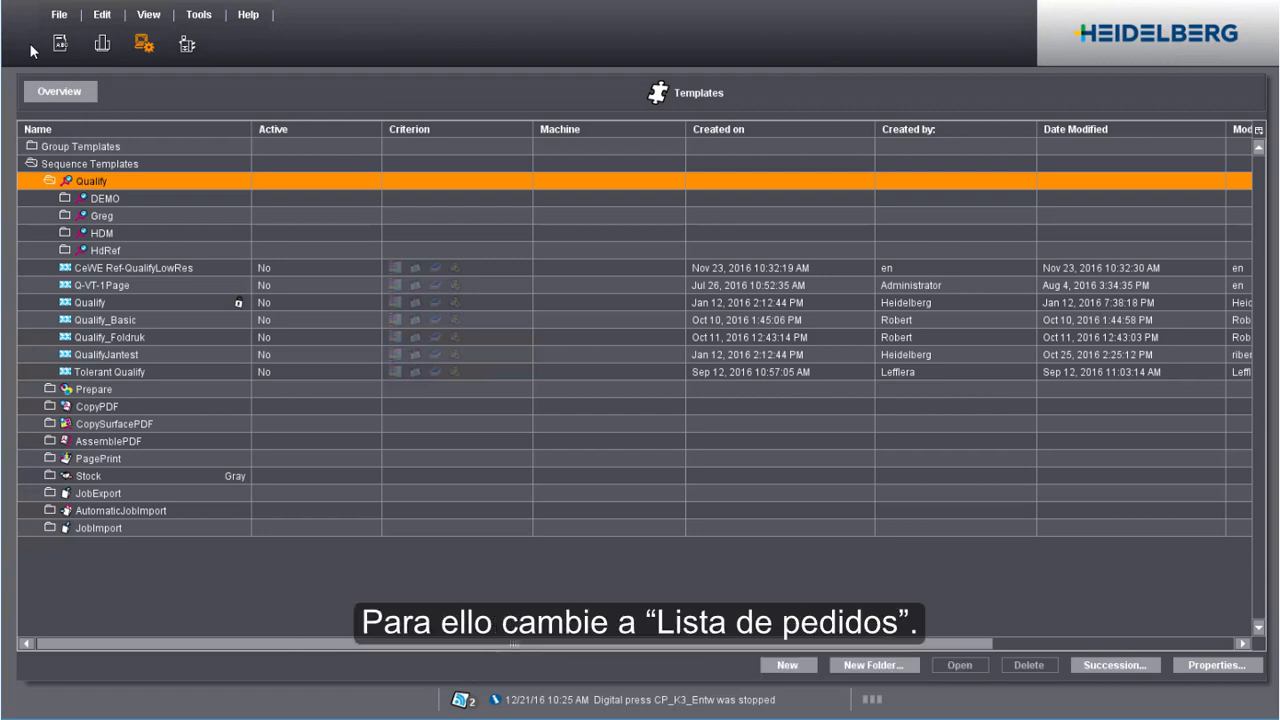
# Start a new job in the job list's HDM group from the desktop file Poster.pdf, with job number 2415.
pyautogui.click(63, 42)
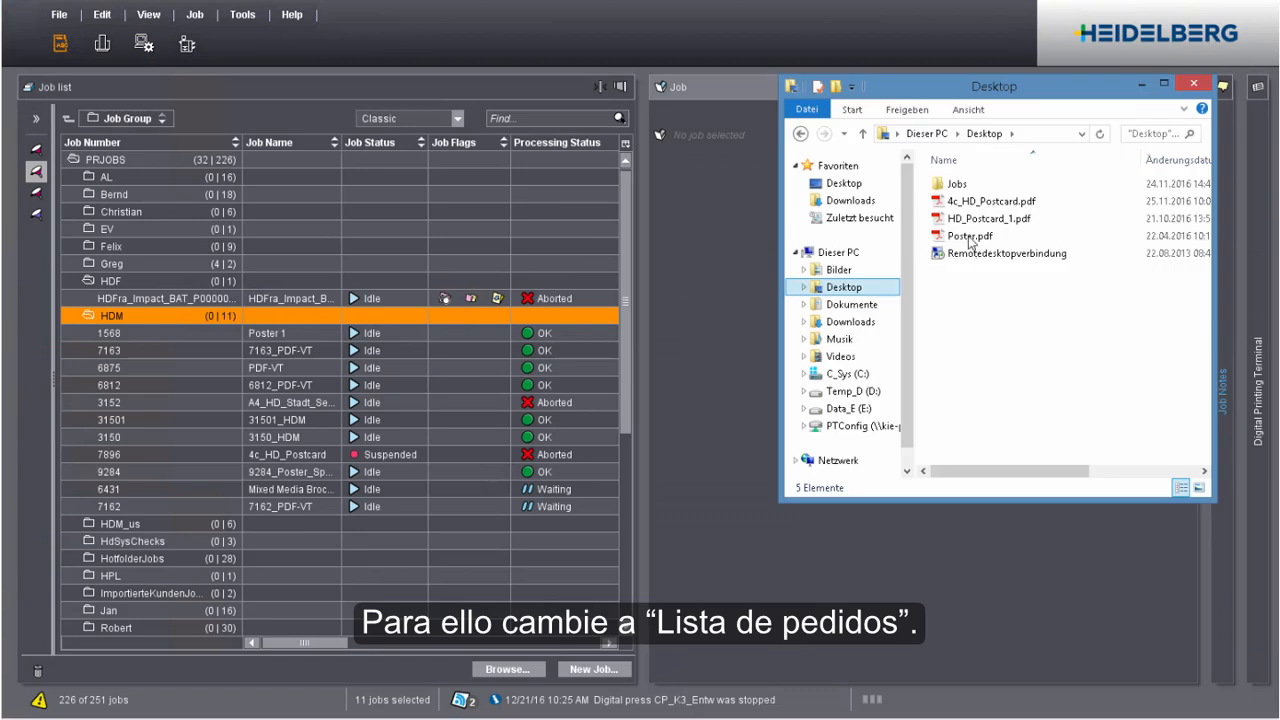
pyautogui.click(968, 237)
pyautogui.moveTo(940, 240); pyautogui.dragTo(155, 314)
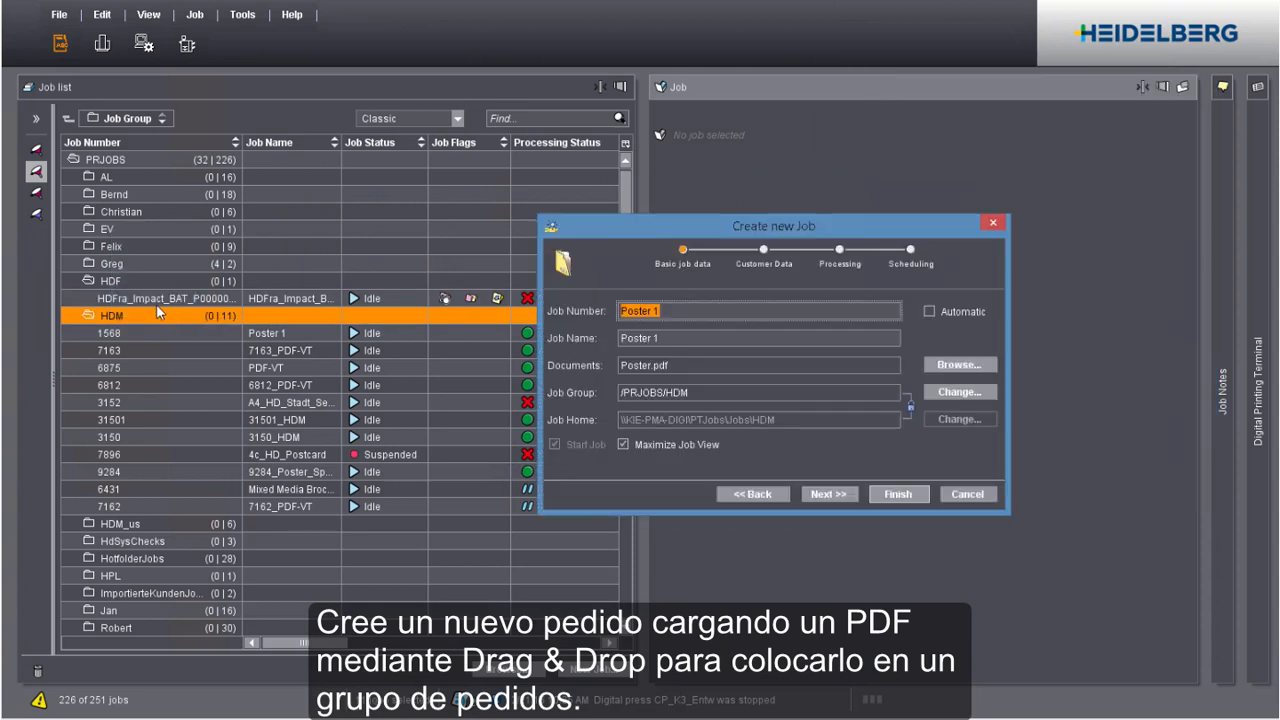
pyautogui.click(677, 325)
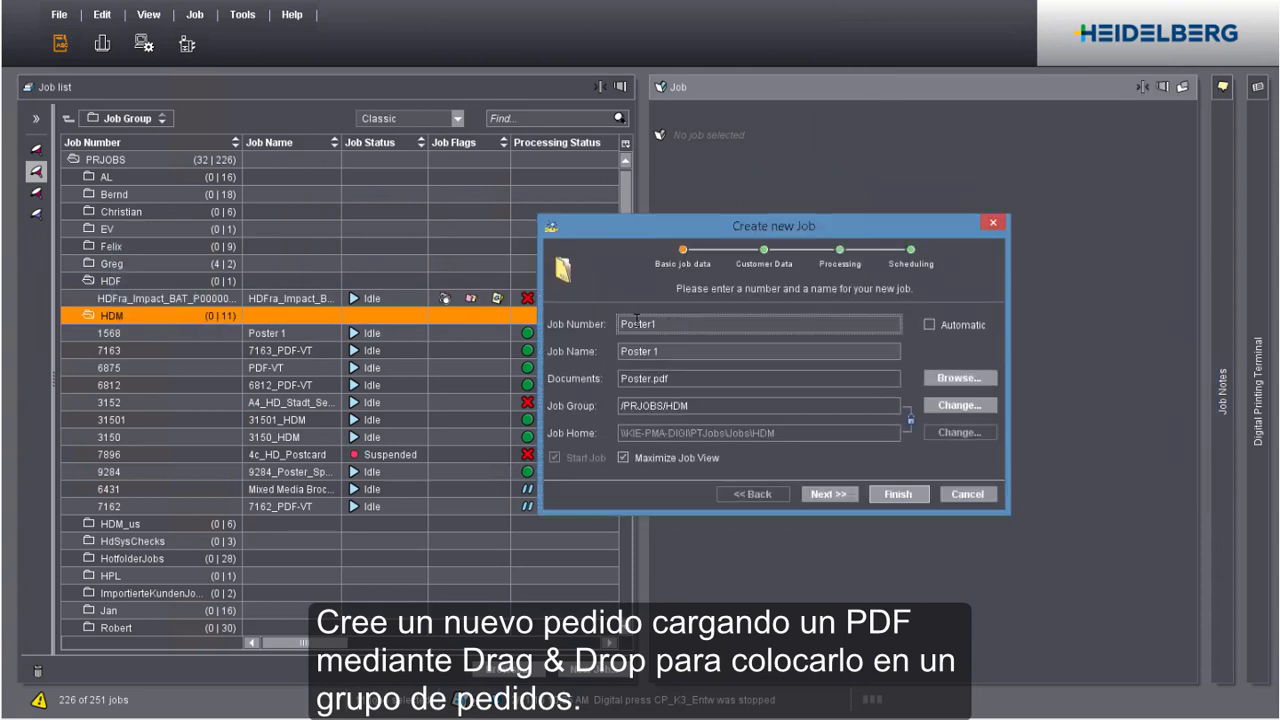
pyautogui.moveTo(668, 325); pyautogui.dragTo(564, 326)
pyautogui.write('2415')
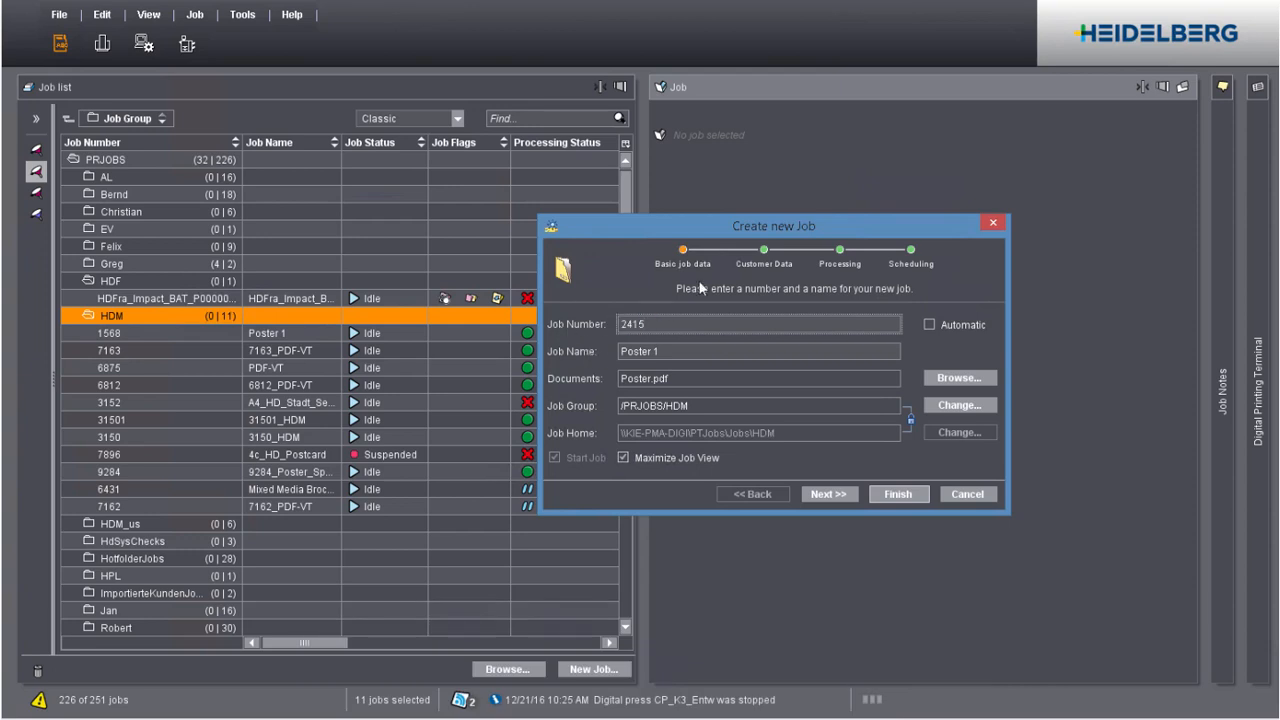
# Look through the Customer Data, Processing and Scheduling settings of the new job.
pyautogui.click(767, 247)
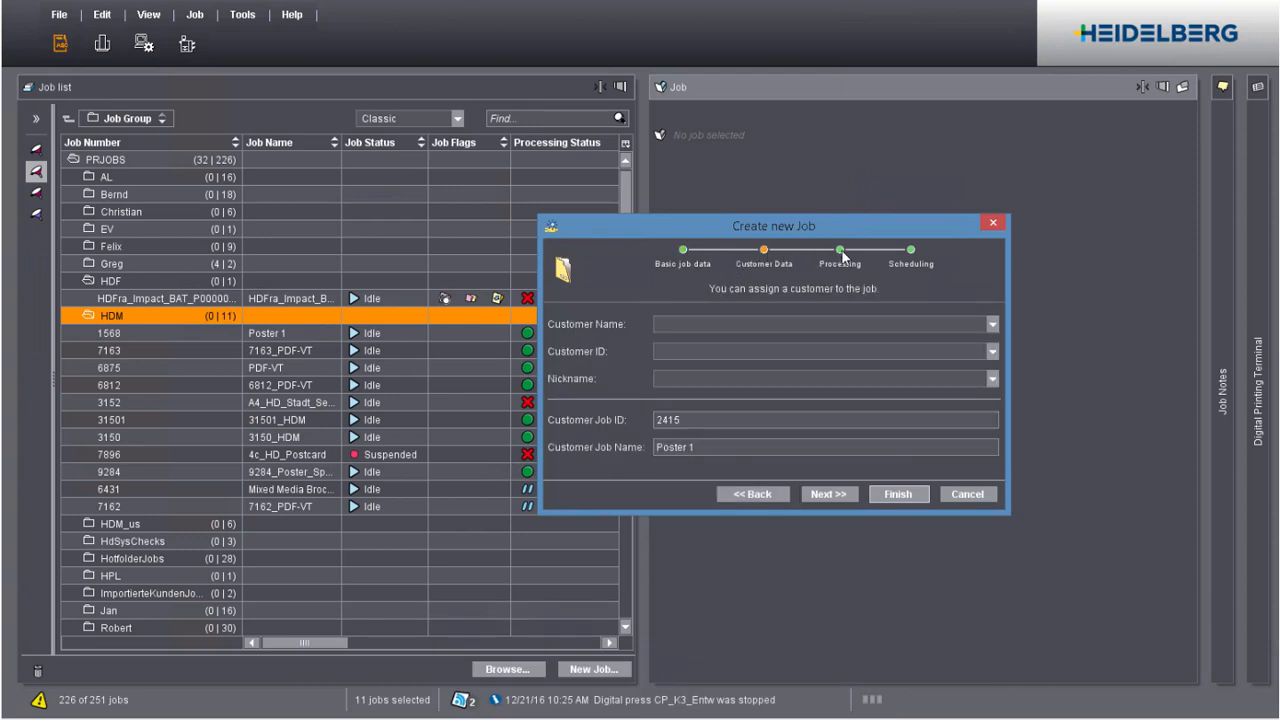
pyautogui.click(841, 251)
pyautogui.click(908, 251)
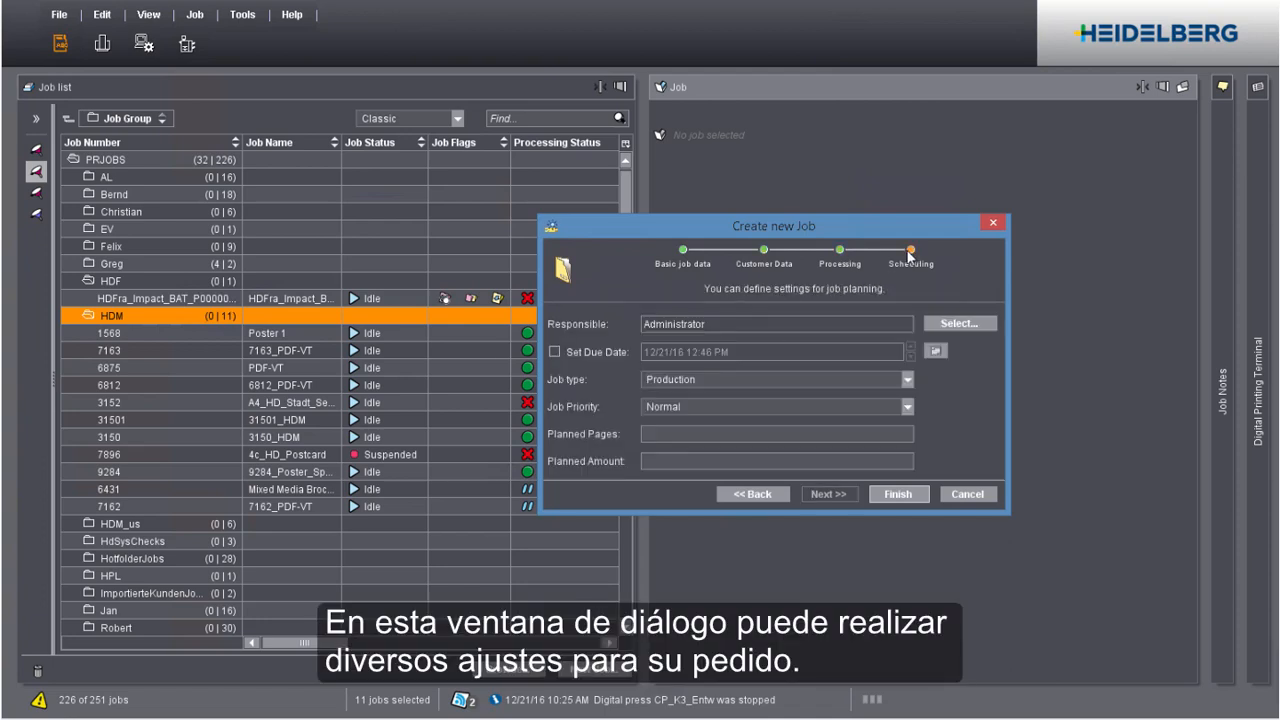
# Assign the DEMO_Qualify sequence template from the DEMO folder to the job's processing and finish creating the job.
pyautogui.click(841, 251)
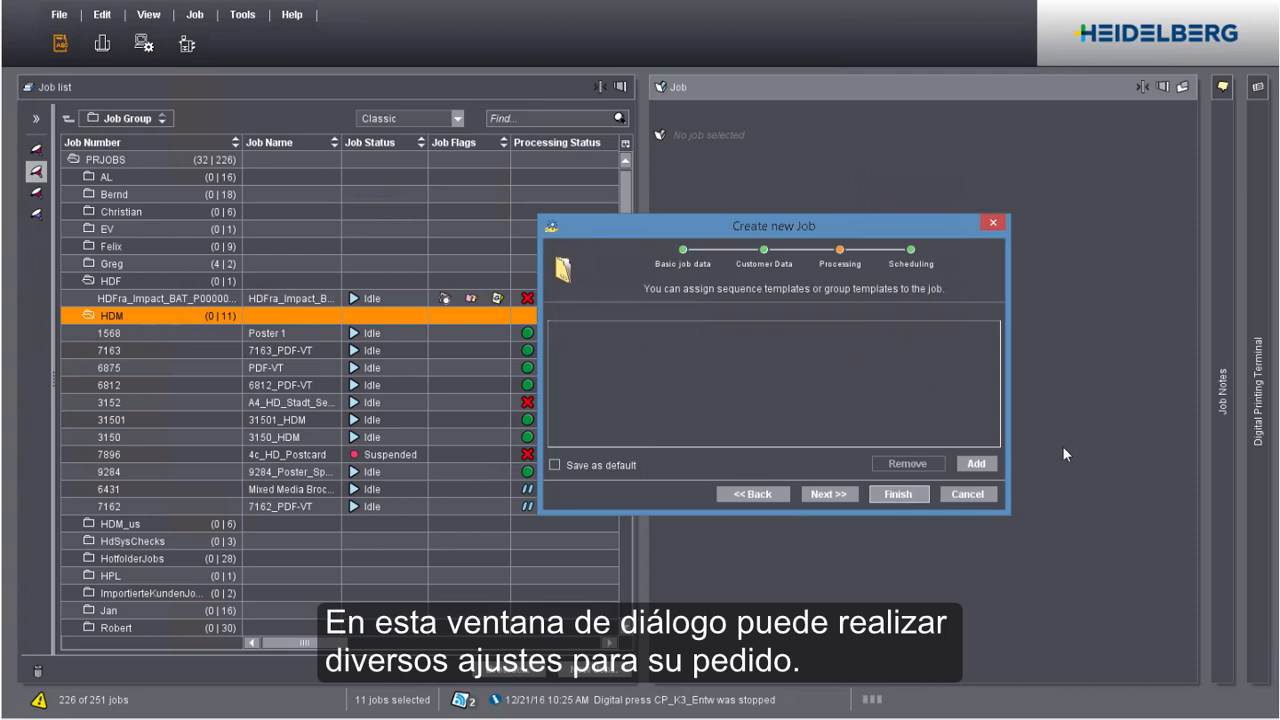
pyautogui.click(975, 463)
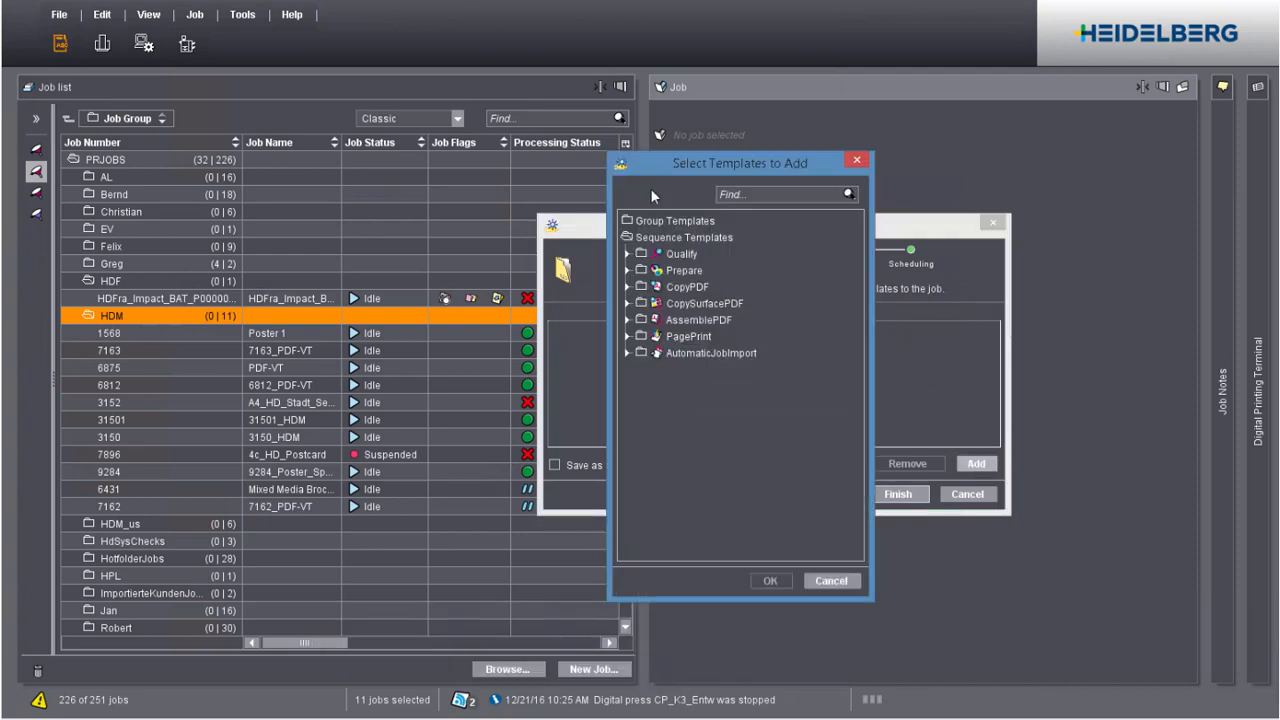
pyautogui.click(627, 254)
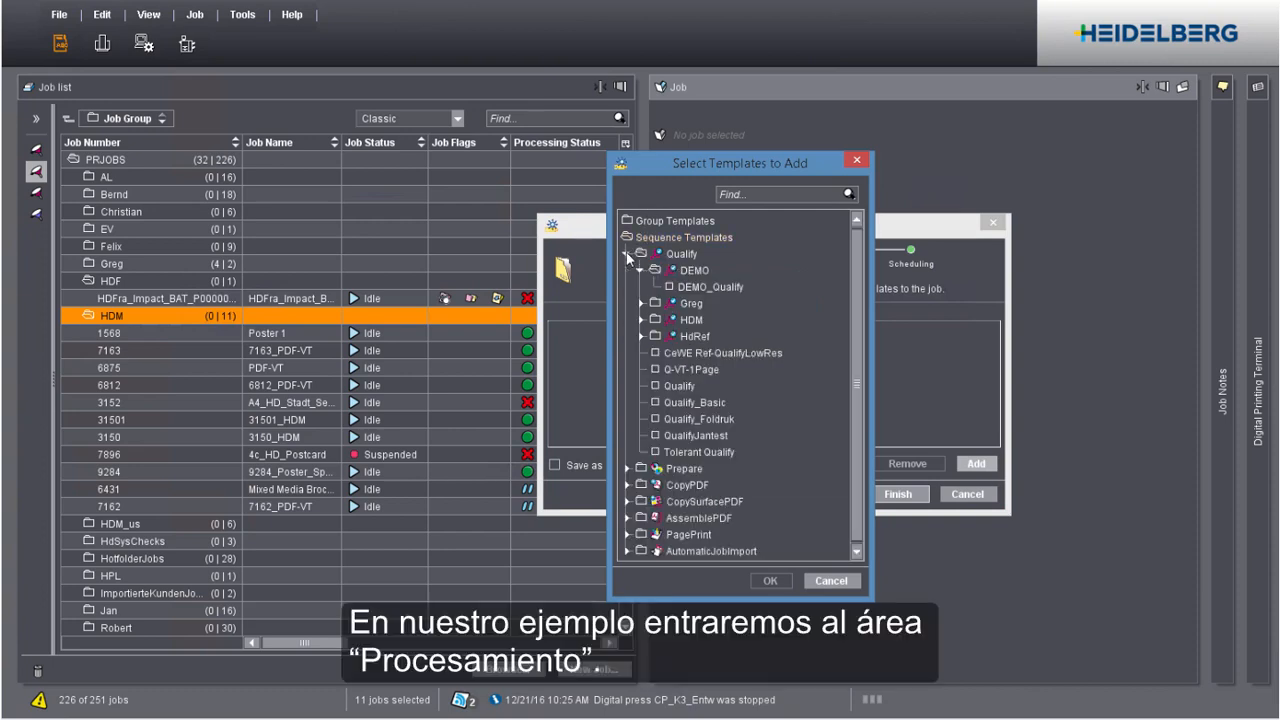
pyautogui.click(689, 286)
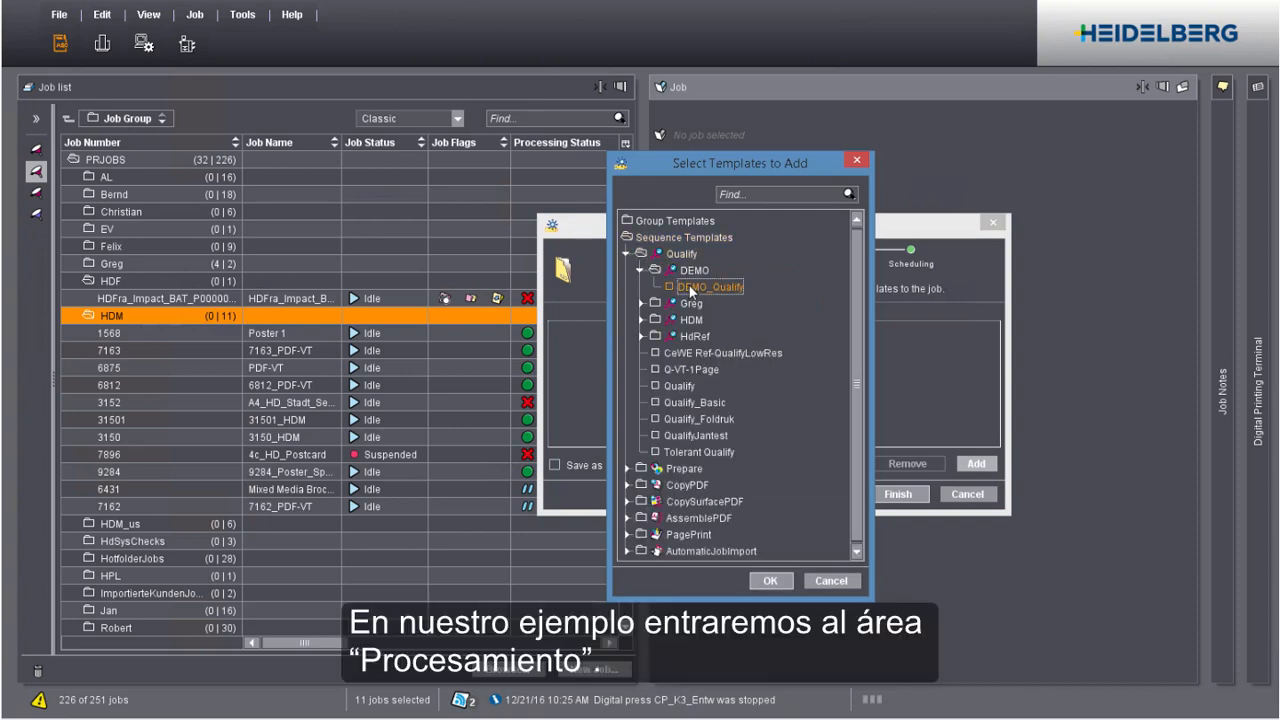
pyautogui.click(775, 581)
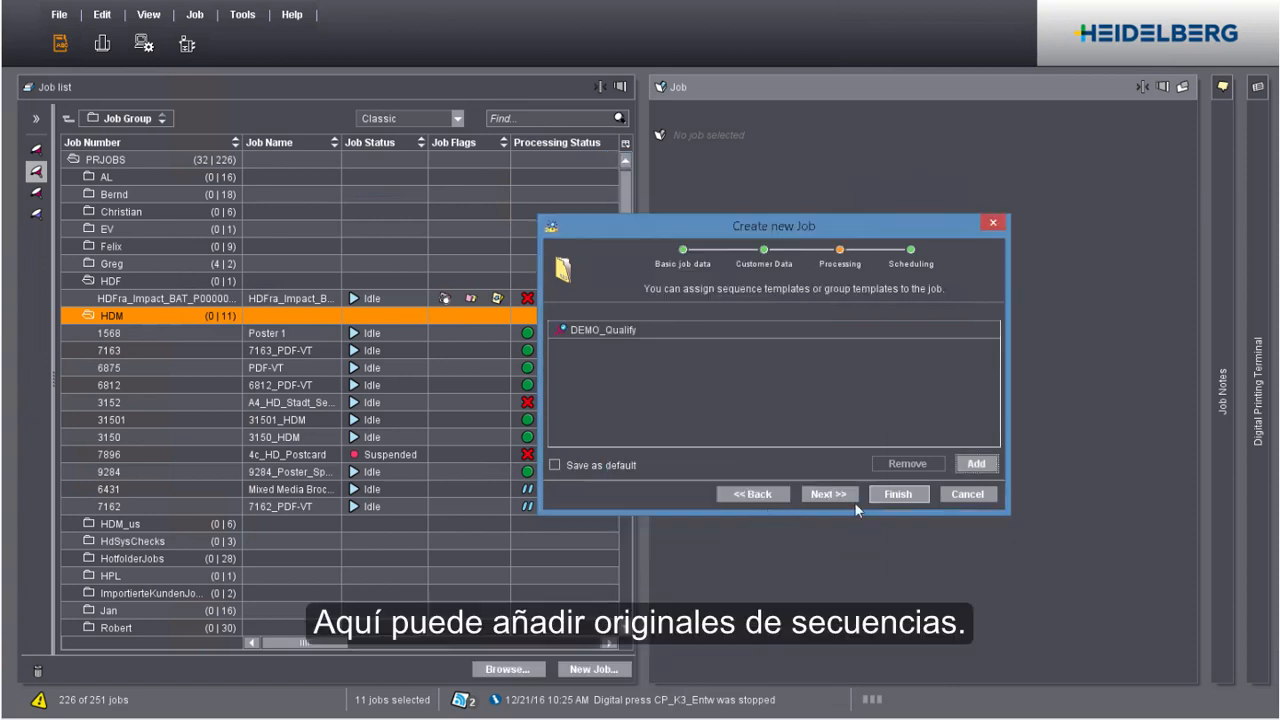
pyautogui.click(897, 494)
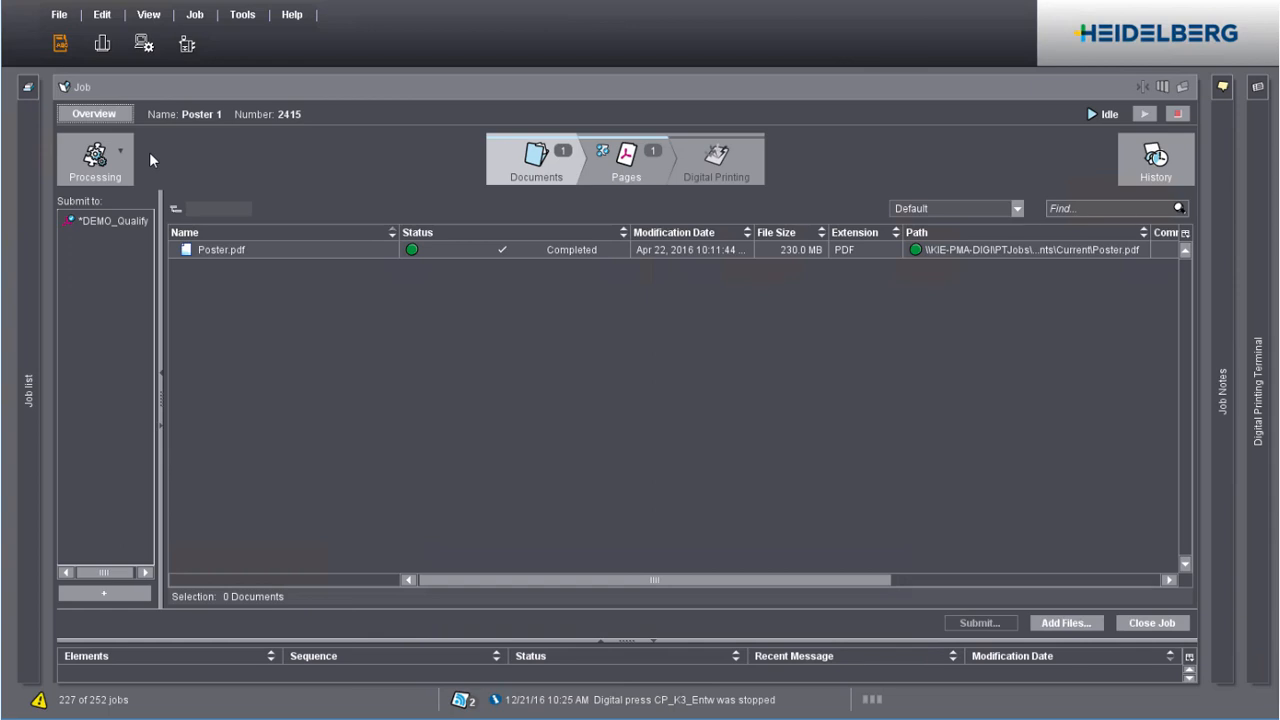
# Enable Split Document in the DEMO_Qualify sequence of the job's processing, apply the change and close the sequence.
pyautogui.click(90, 160)
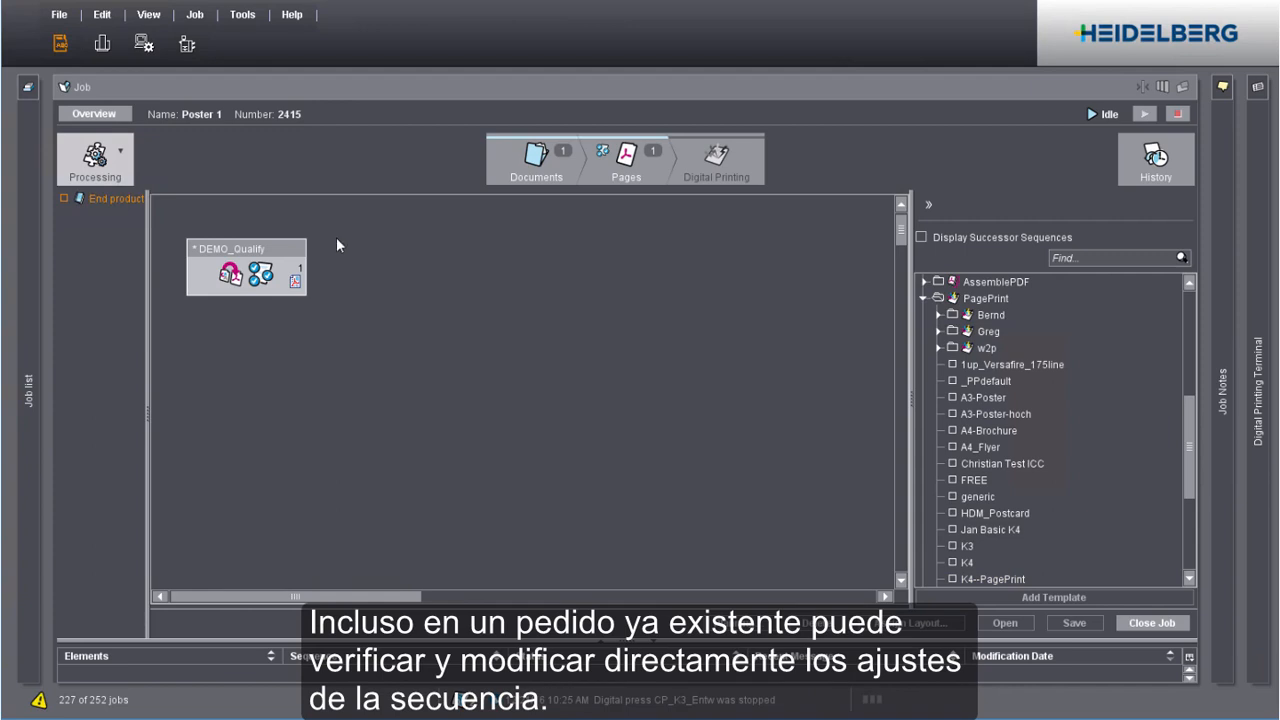
pyautogui.click(287, 254)
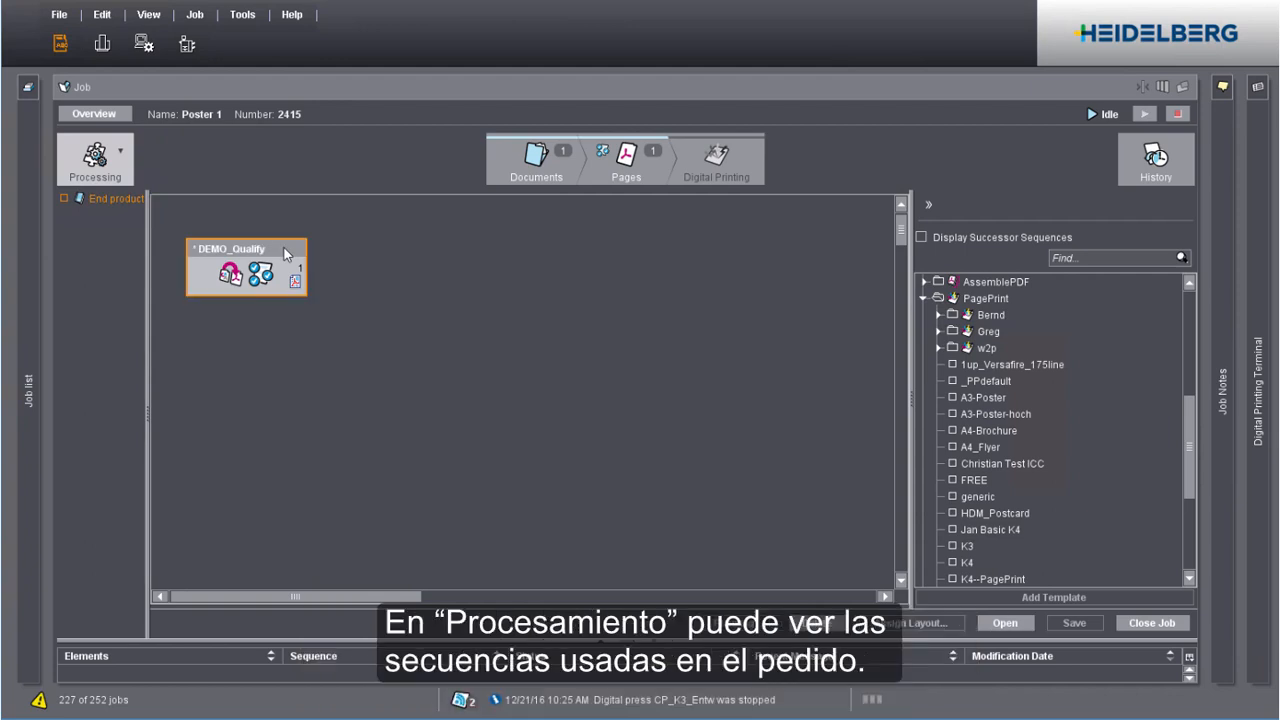
pyautogui.doubleClick(287, 254)
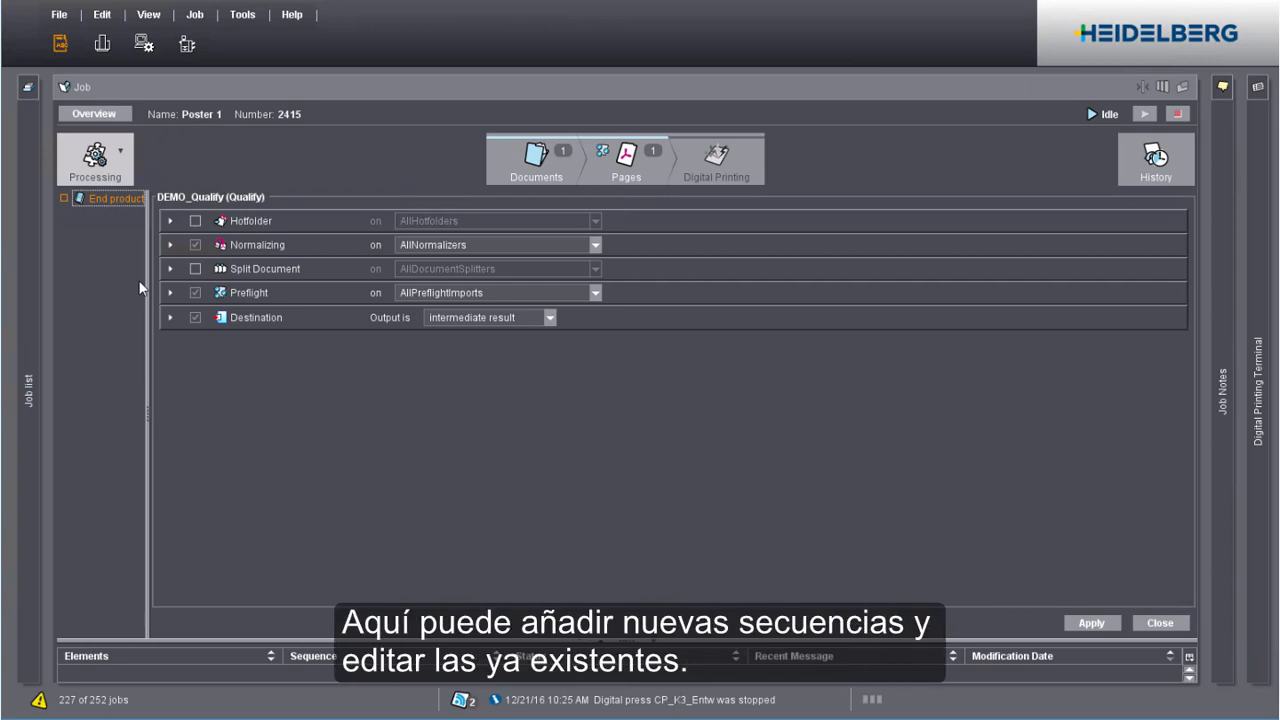
pyautogui.click(195, 269)
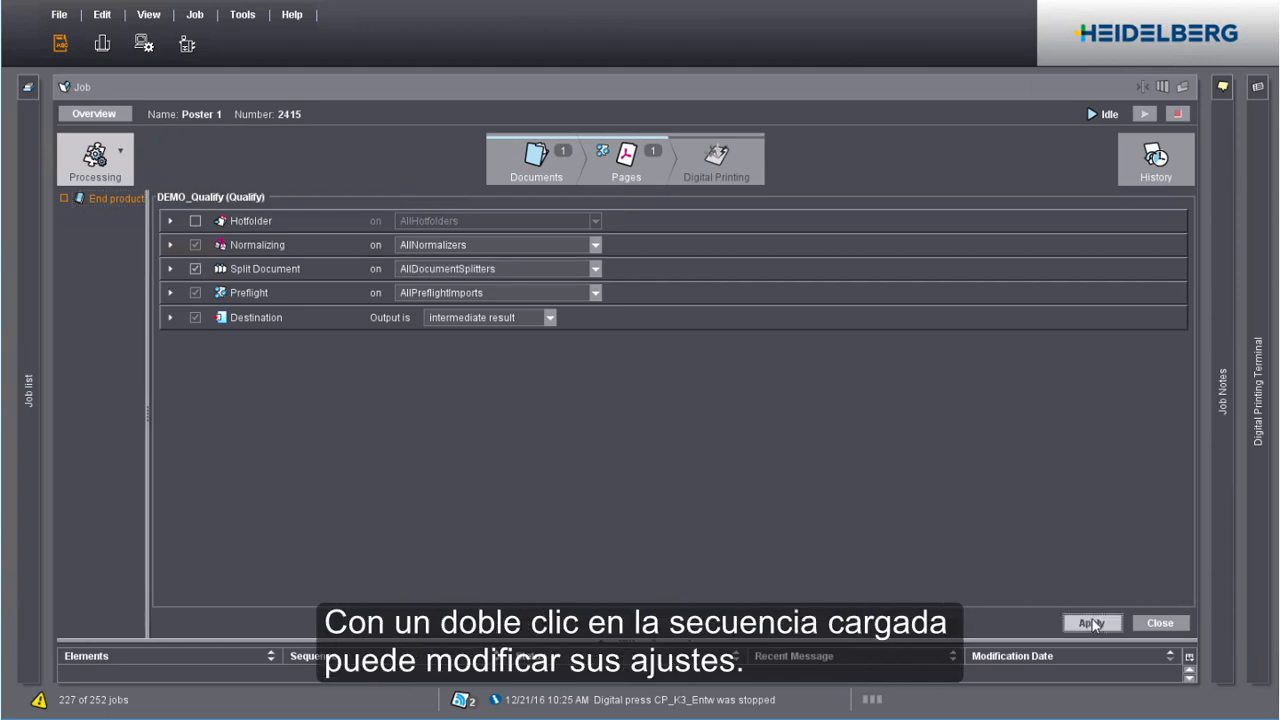
pyautogui.click(1166, 626)
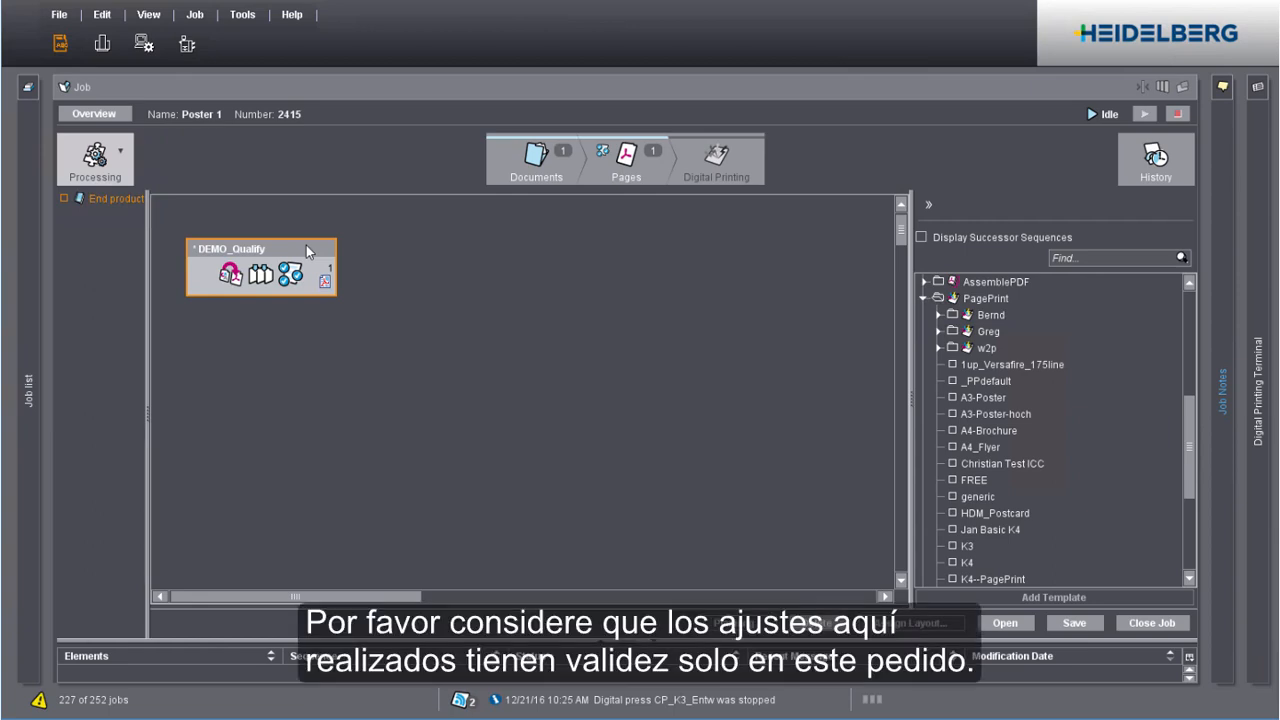
# Save the job's modified sequence as template DEMO_Qualify_1 in the DEMO folder and check it in the sequence template list.
pyautogui.rightClick(306, 248)
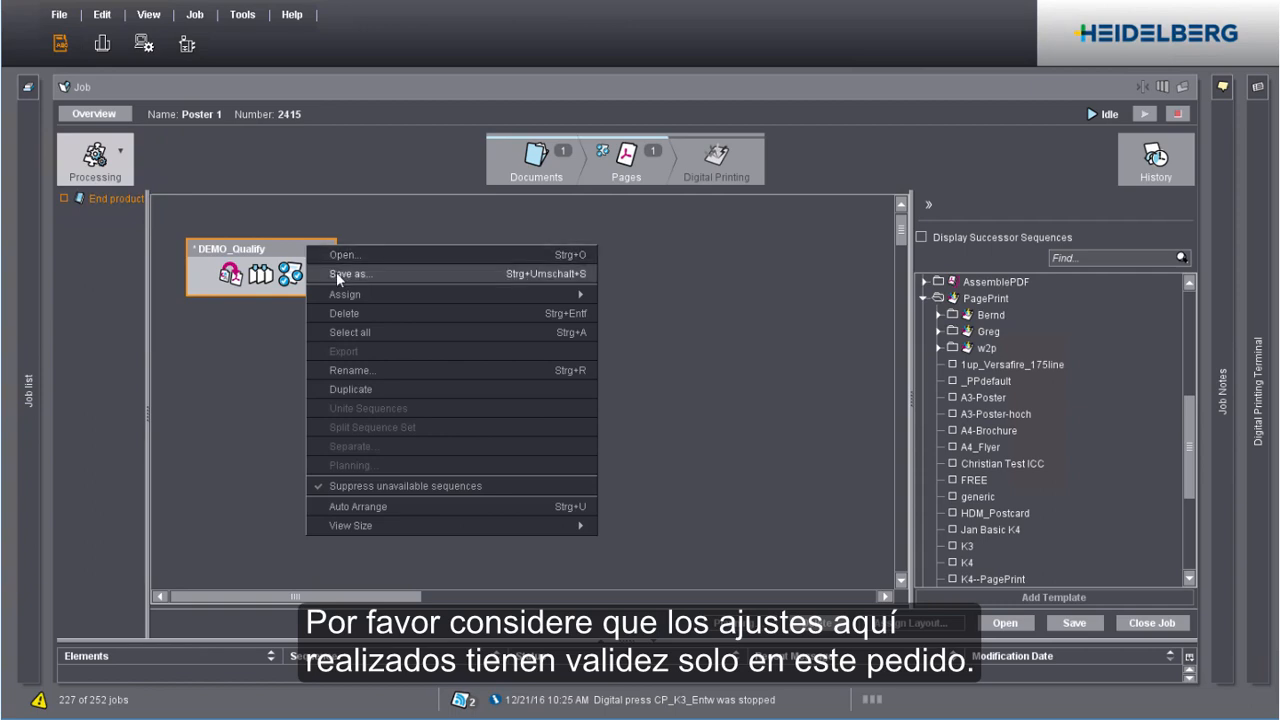
pyautogui.click(340, 274)
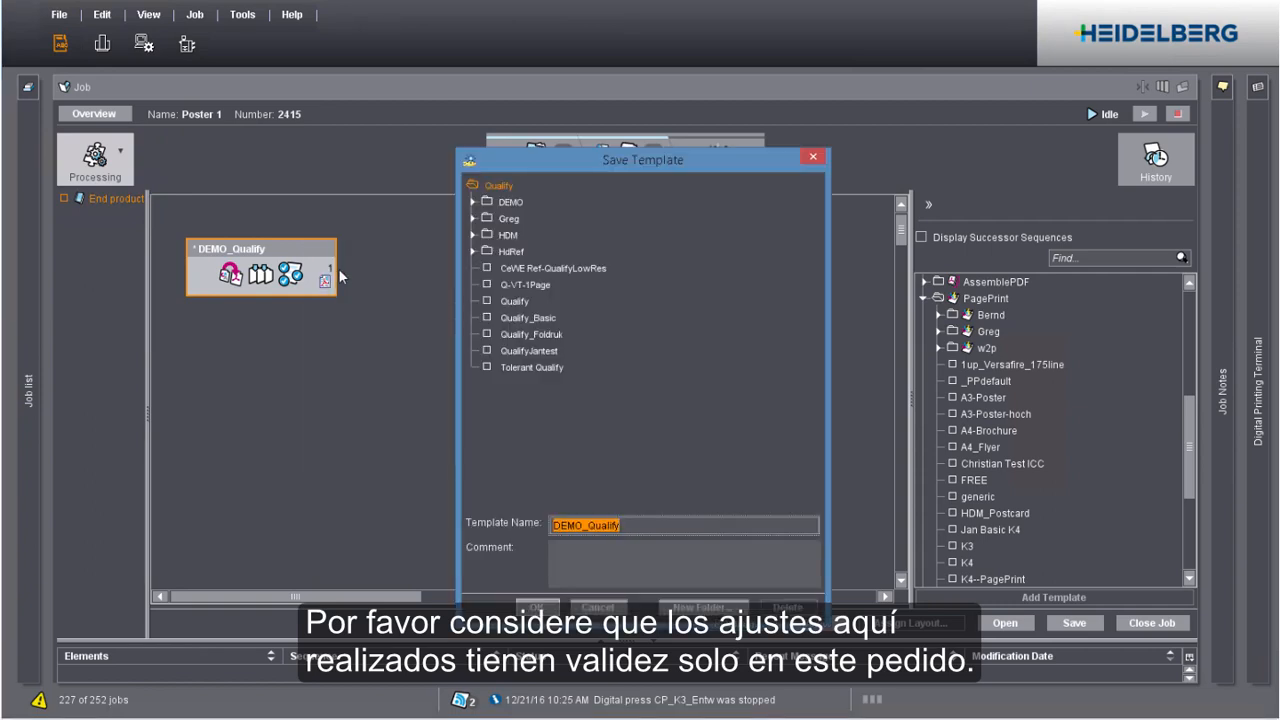
pyautogui.click(636, 520)
pyautogui.write('_1')
pyautogui.click(510, 202)
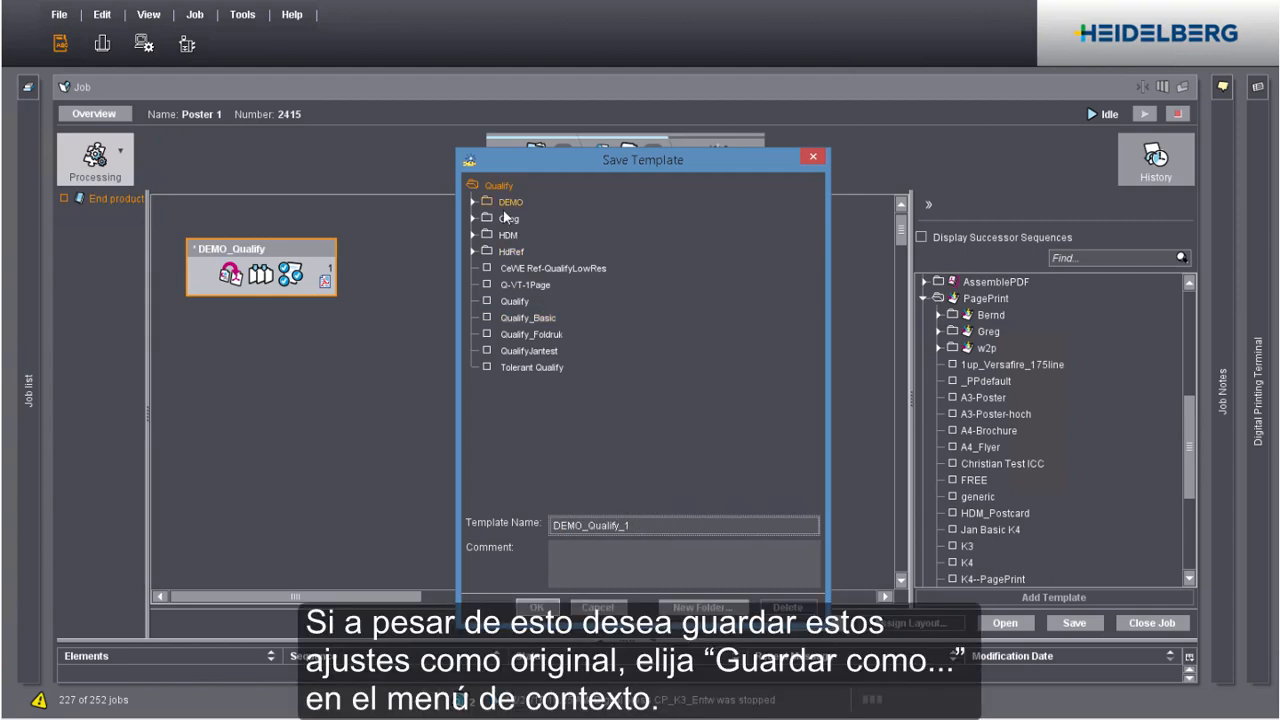
pyautogui.click(541, 607)
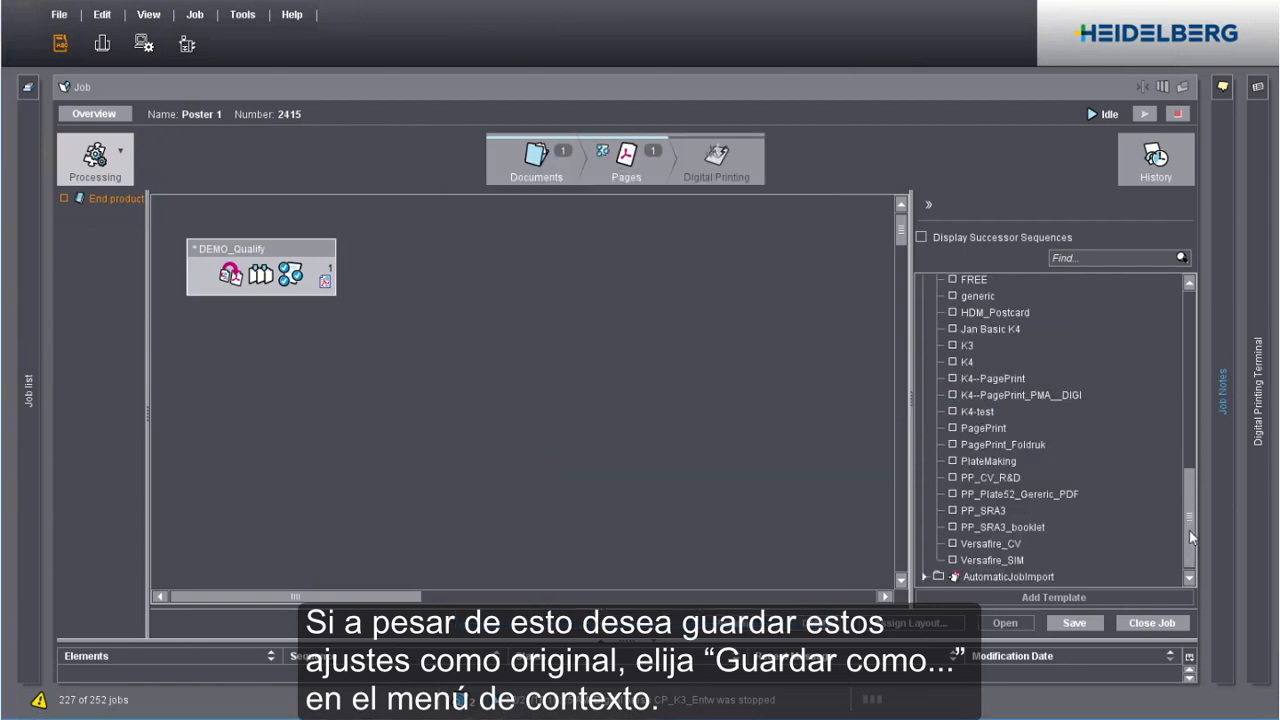
pyautogui.moveTo(1195, 473); pyautogui.dragTo(1195, 289)
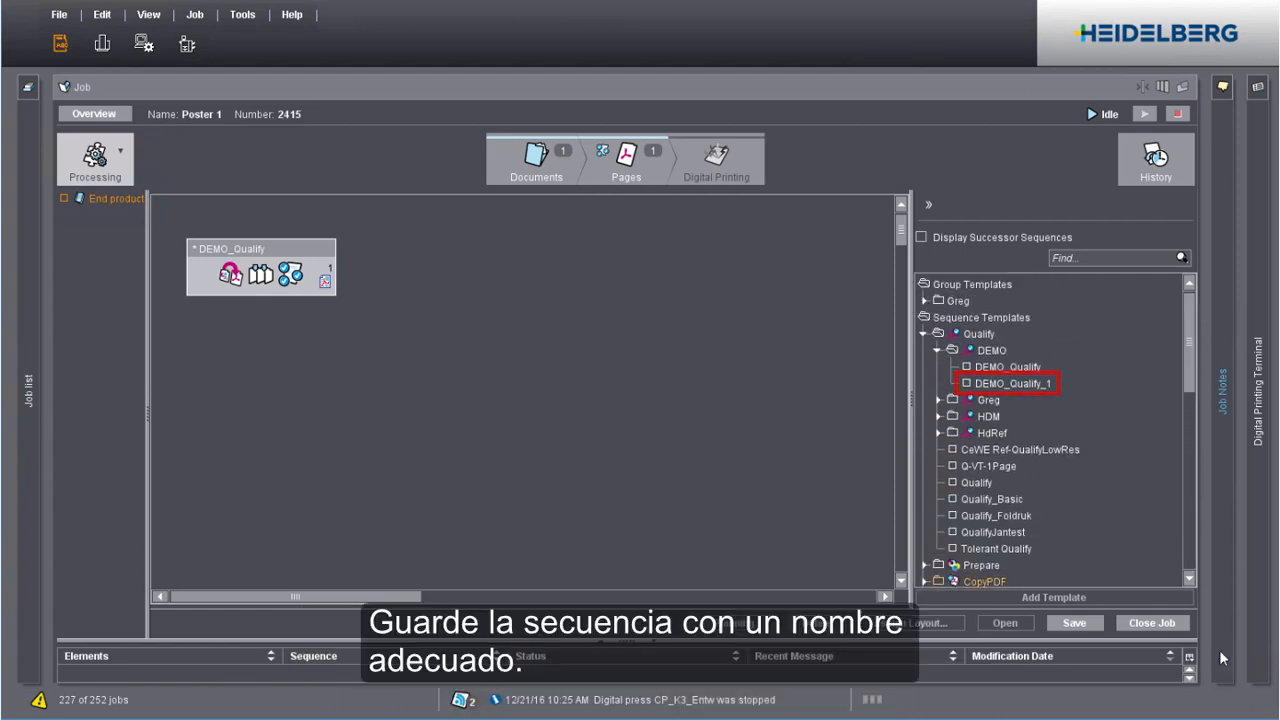